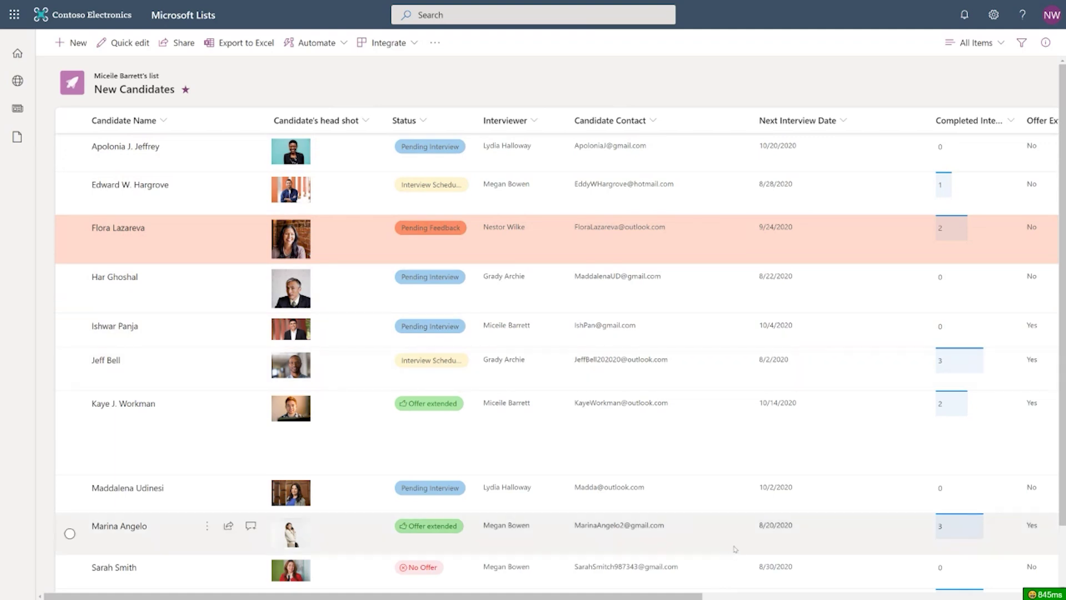
Review the New Candidates list columns, open the first candidate's item, and bring up the form layout formatting.
{"action": "left_click_drag", "start_coordinate": [683, 597], "coordinate": [886, 597]}
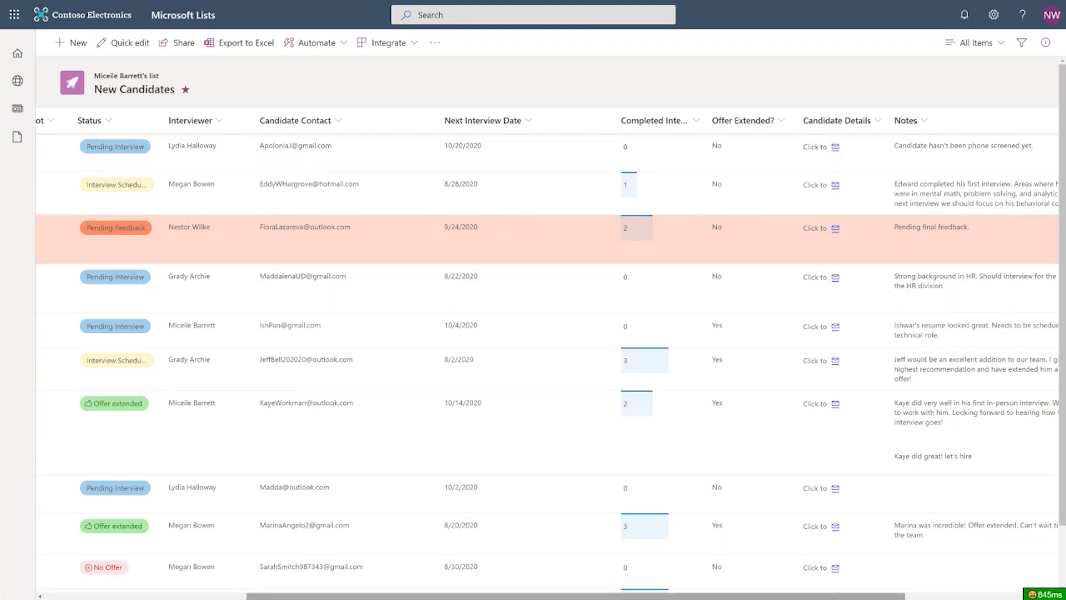
{"action": "left_click_drag", "start_coordinate": [831, 597], "coordinate": [628, 597]}
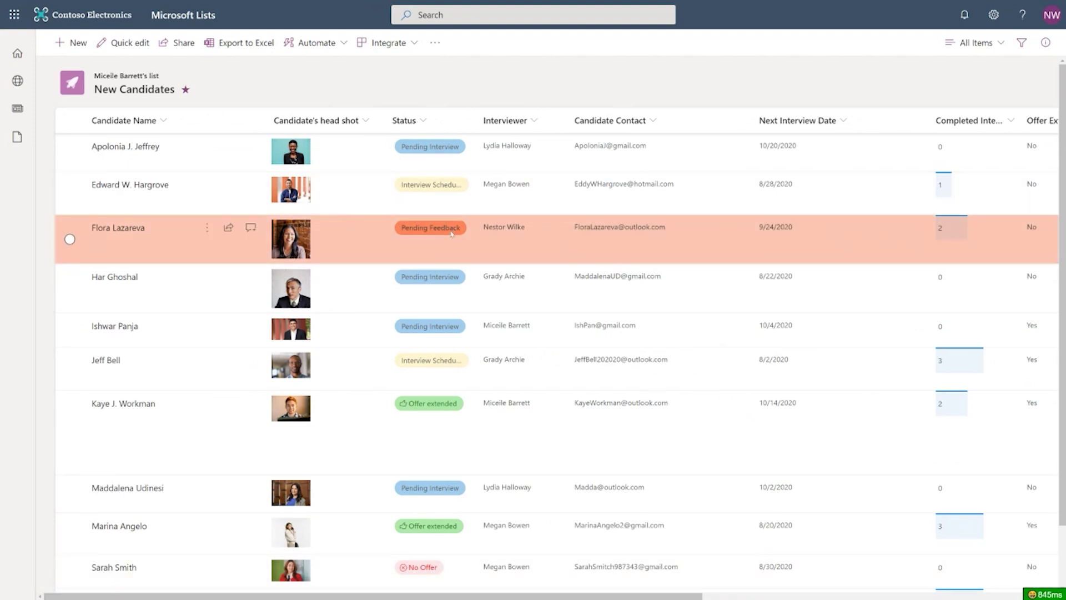
{"action": "left_click", "coordinate": [132, 149]}
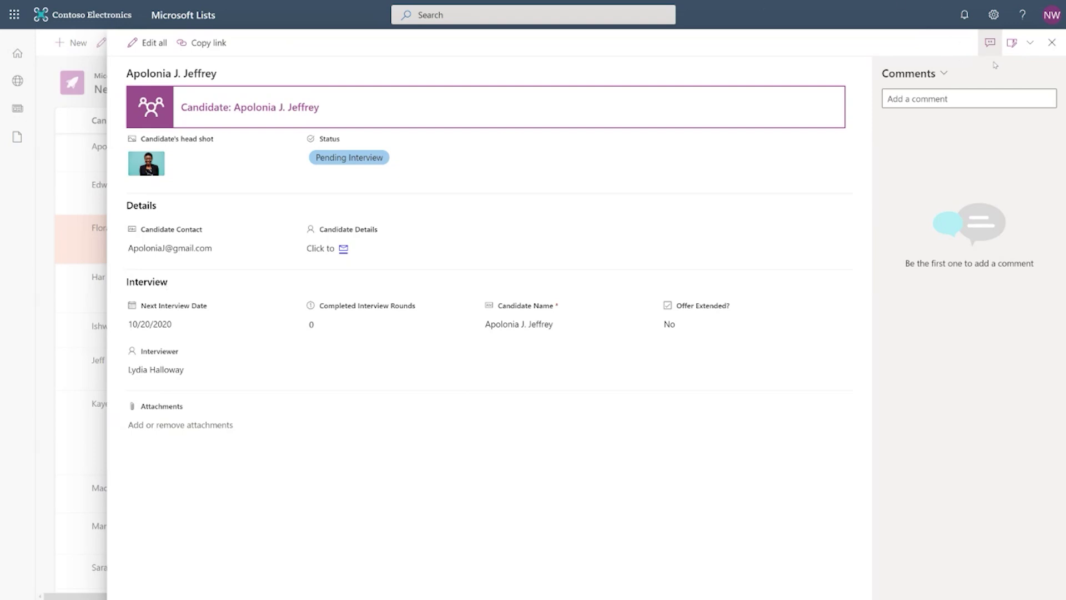
{"action": "left_click", "coordinate": [1020, 50]}
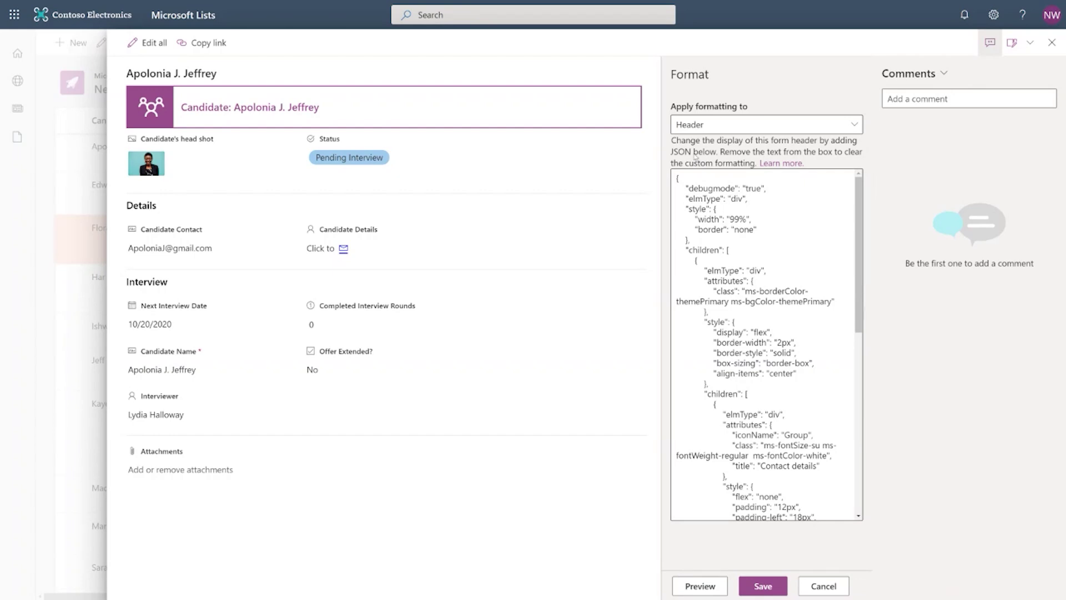
Examine the whole JSON that formats the Header of the candidate form.
{"action": "left_click", "coordinate": [701, 126]}
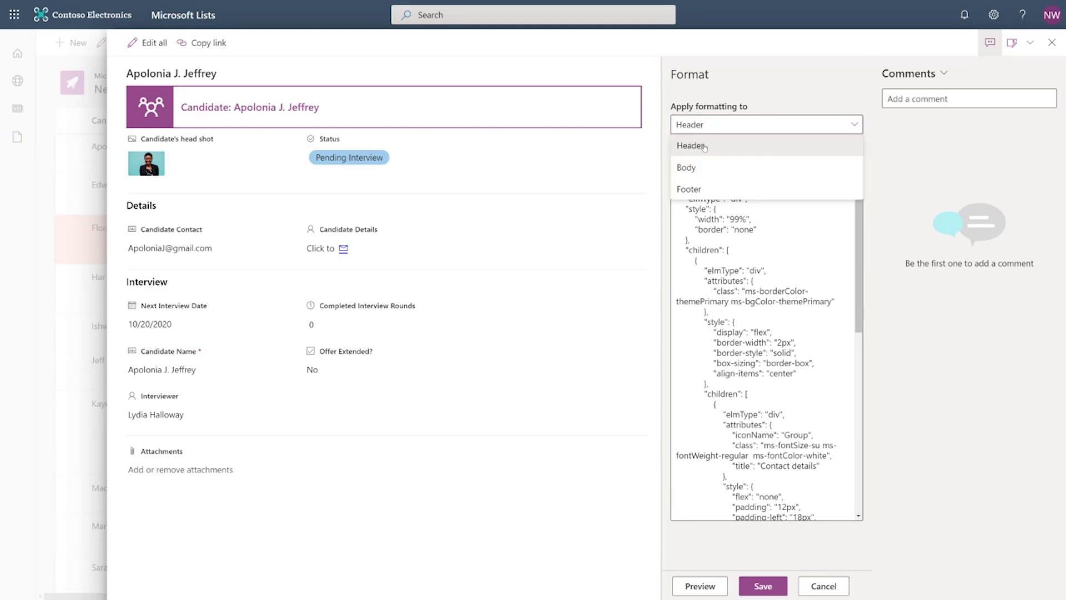
{"action": "left_click", "coordinate": [703, 148]}
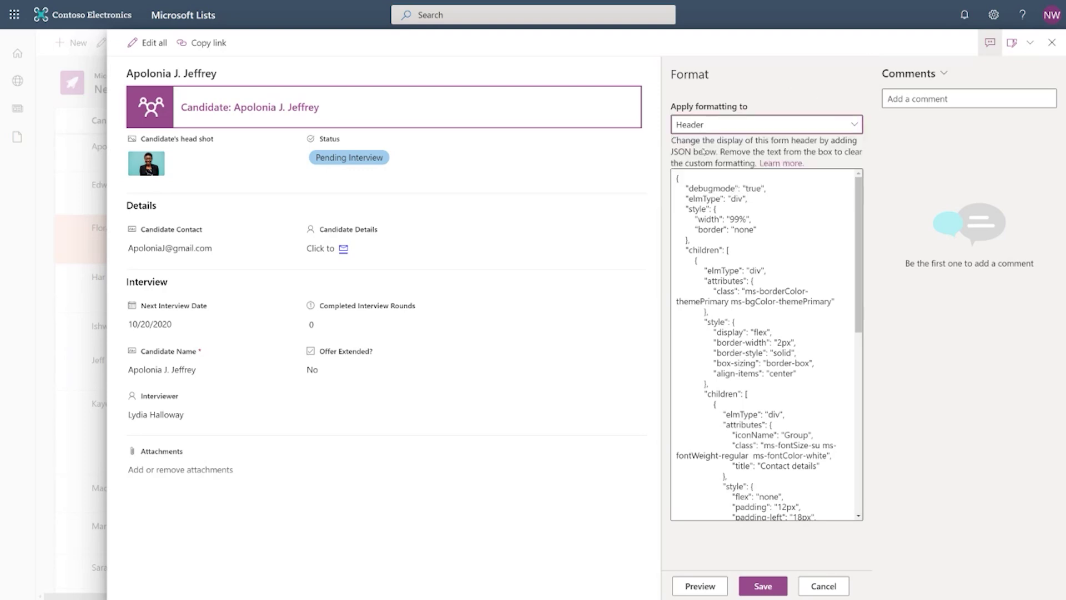
{"action": "left_click", "coordinate": [859, 256]}
{"action": "scroll", "coordinate": [841, 463], "scroll_direction": "down", "scroll_amount": 3}
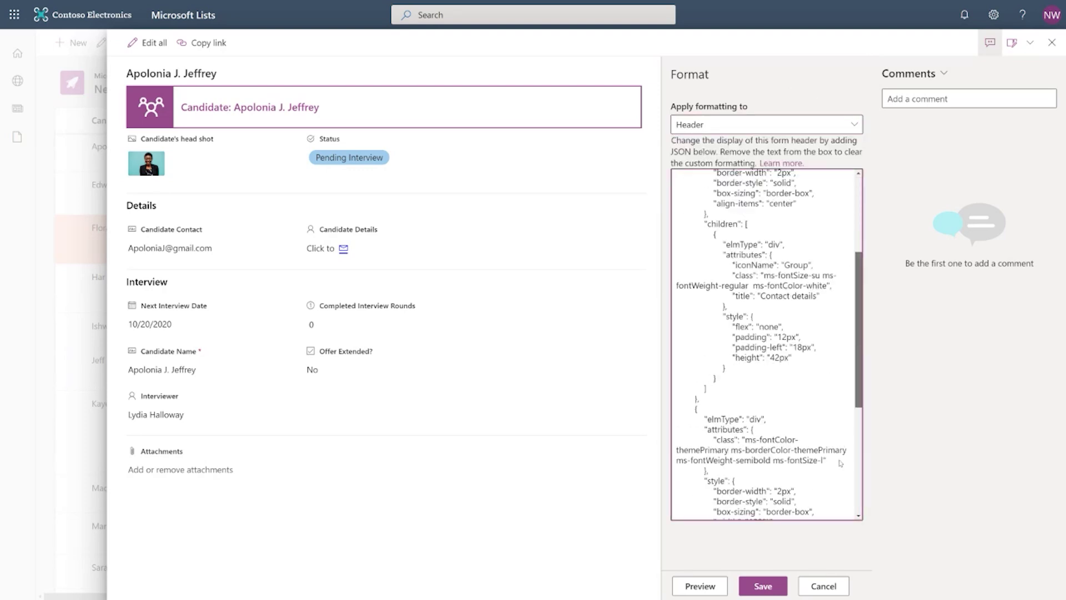
{"action": "scroll", "coordinate": [841, 463], "scroll_direction": "down", "scroll_amount": 4}
{"action": "scroll", "coordinate": [841, 462], "scroll_direction": "up", "scroll_amount": 8}
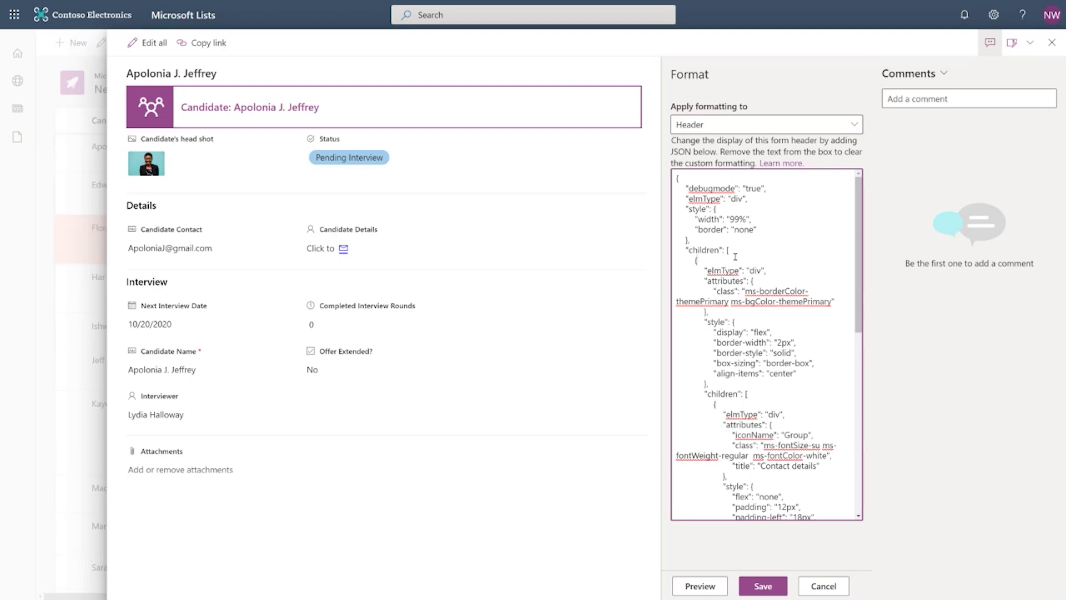
Show the form's Body formatting and examine the fields in its untitled, Details and Interview sections.
{"action": "left_click", "coordinate": [756, 130]}
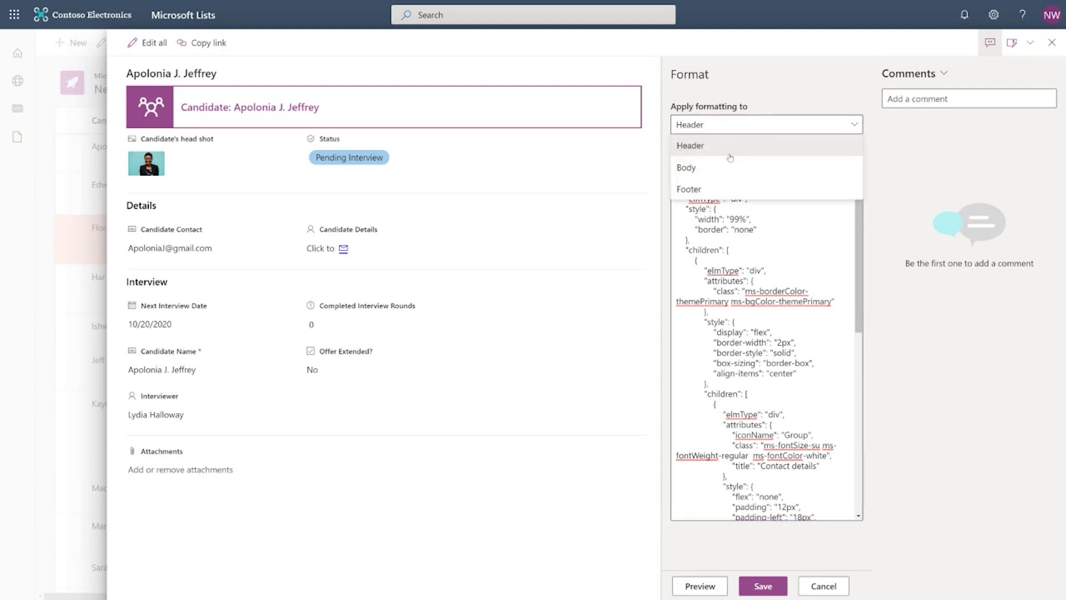
{"action": "left_click", "coordinate": [723, 170]}
{"action": "left_click", "coordinate": [734, 278]}
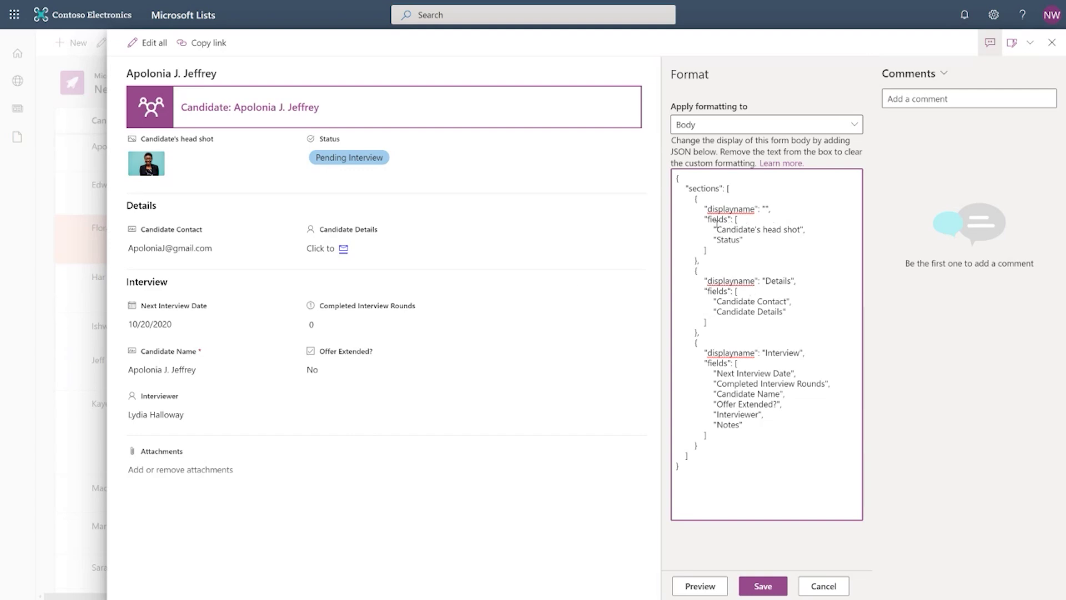
{"action": "left_click_drag", "start_coordinate": [706, 209], "coordinate": [758, 252]}
{"action": "left_click", "coordinate": [758, 253]}
{"action": "left_click_drag", "start_coordinate": [702, 281], "coordinate": [837, 283]}
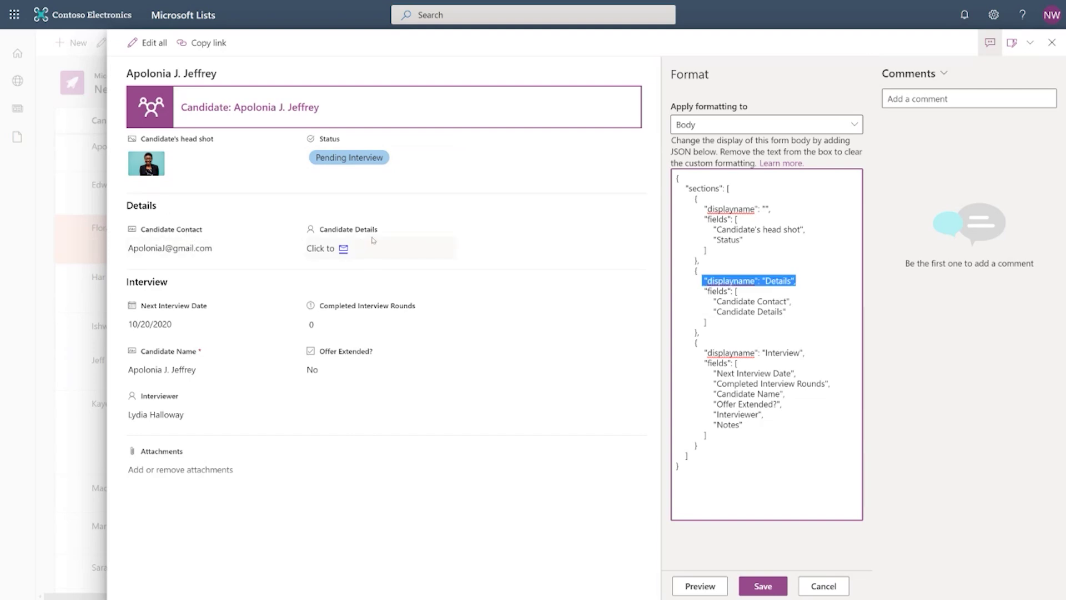
{"action": "left_click", "coordinate": [779, 312]}
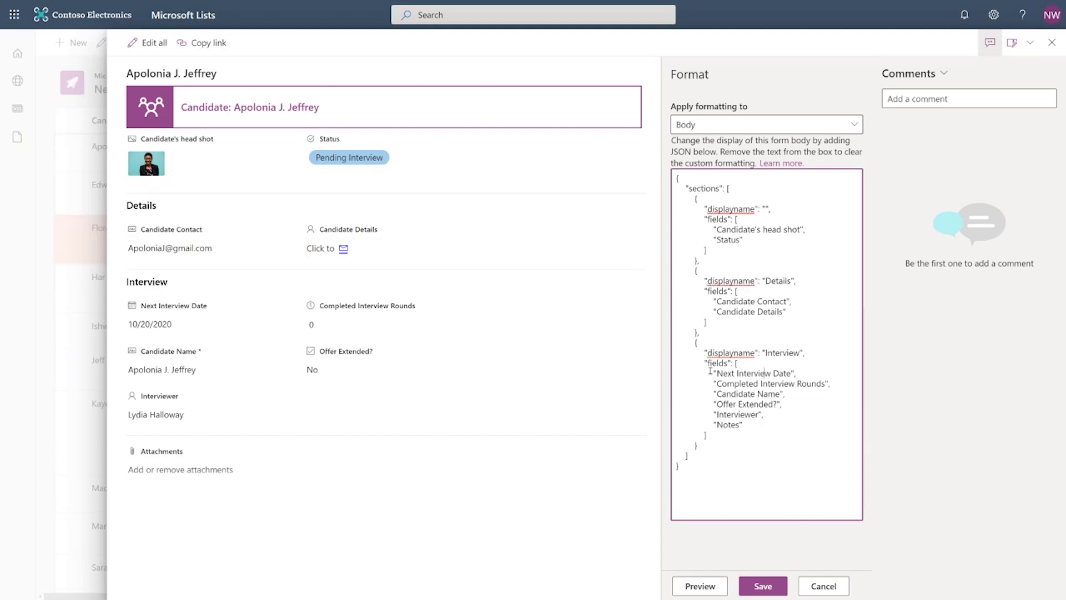
{"action": "left_click_drag", "start_coordinate": [711, 372], "coordinate": [788, 431]}
{"action": "left_click", "coordinate": [789, 431]}
Check the form's Footer formatting and return to the Header JSON.
{"action": "left_click", "coordinate": [766, 124]}
{"action": "left_click", "coordinate": [738, 189]}
{"action": "left_click", "coordinate": [738, 217]}
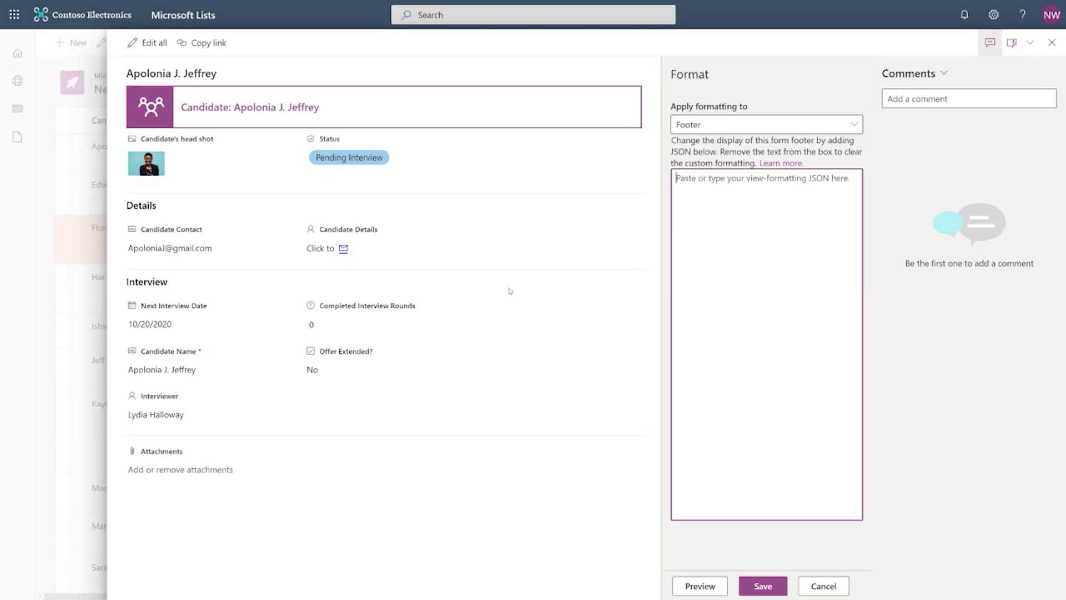
{"action": "left_click", "coordinate": [780, 125]}
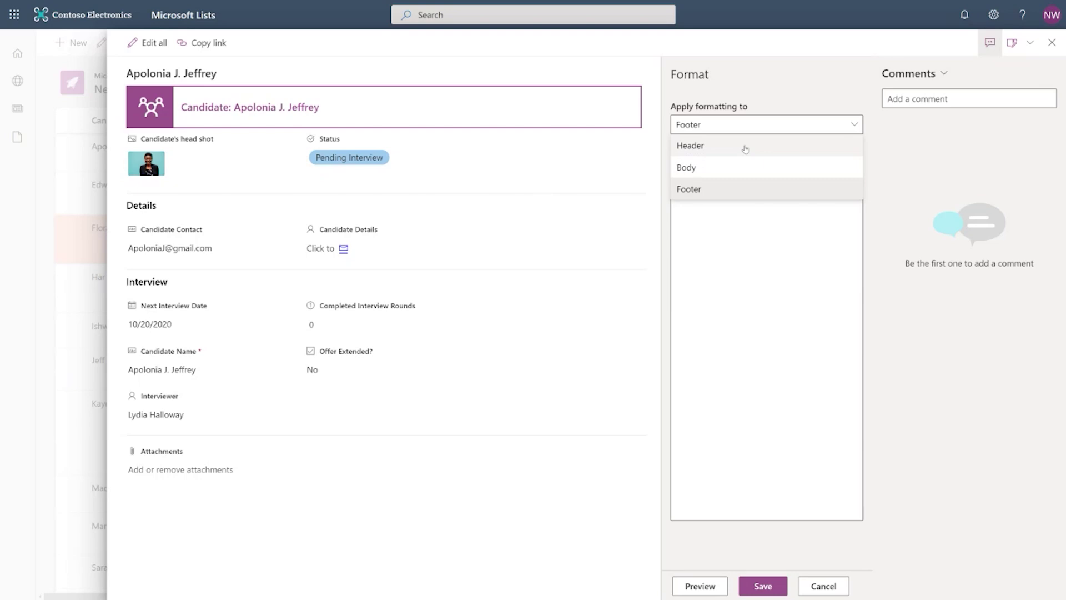
{"action": "left_click", "coordinate": [745, 147]}
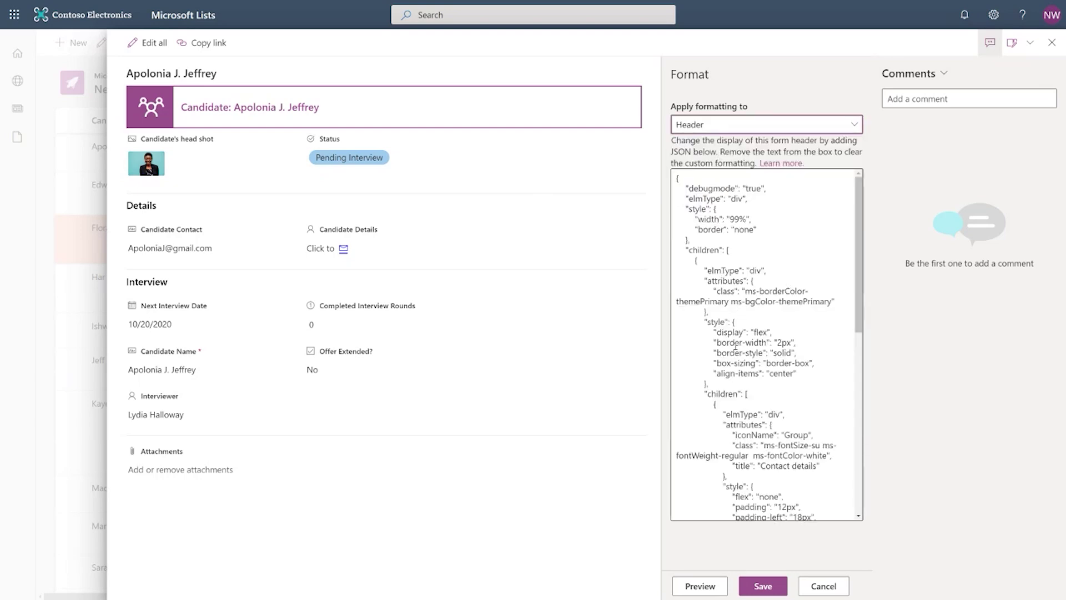
{"action": "left_click", "coordinate": [733, 345]}
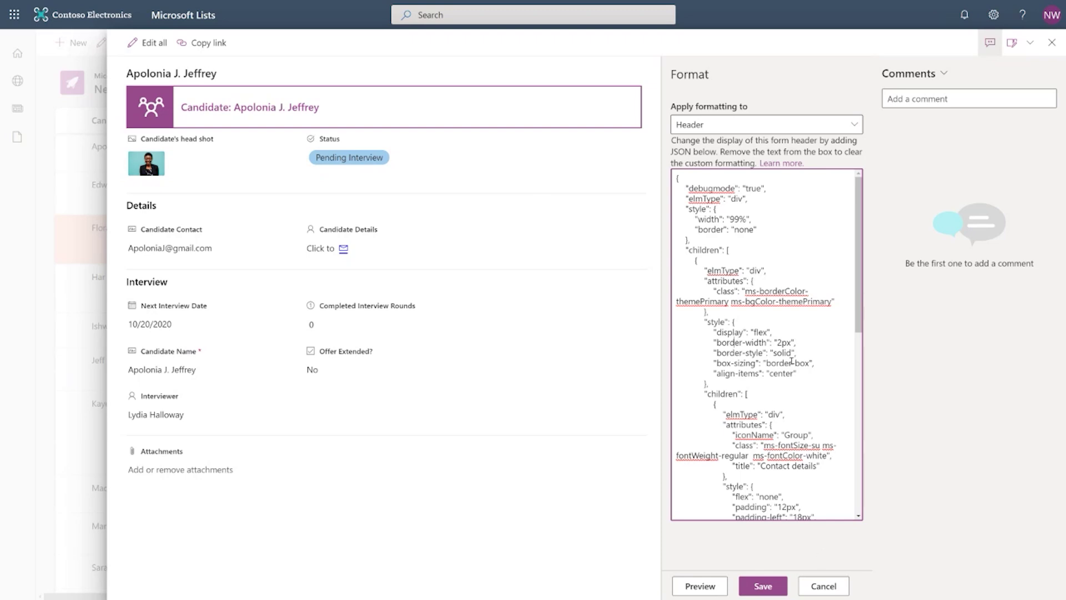
Locate the Notes field in the Body JSON's Interview section and close the formatting without saving.
{"action": "left_click", "coordinate": [713, 125]}
{"action": "left_click", "coordinate": [689, 167]}
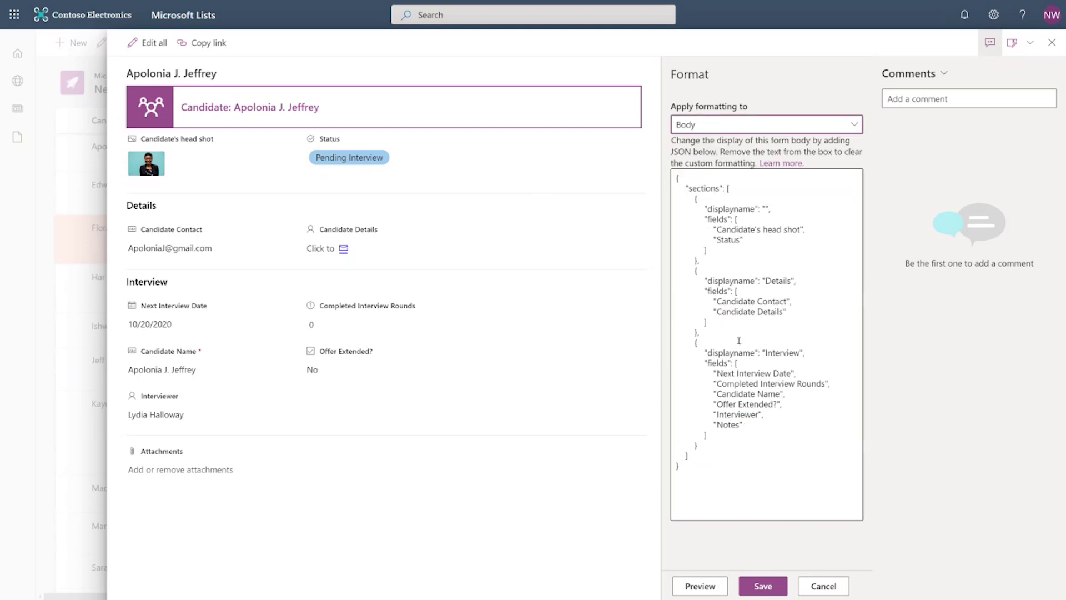
{"action": "double_click", "coordinate": [724, 425]}
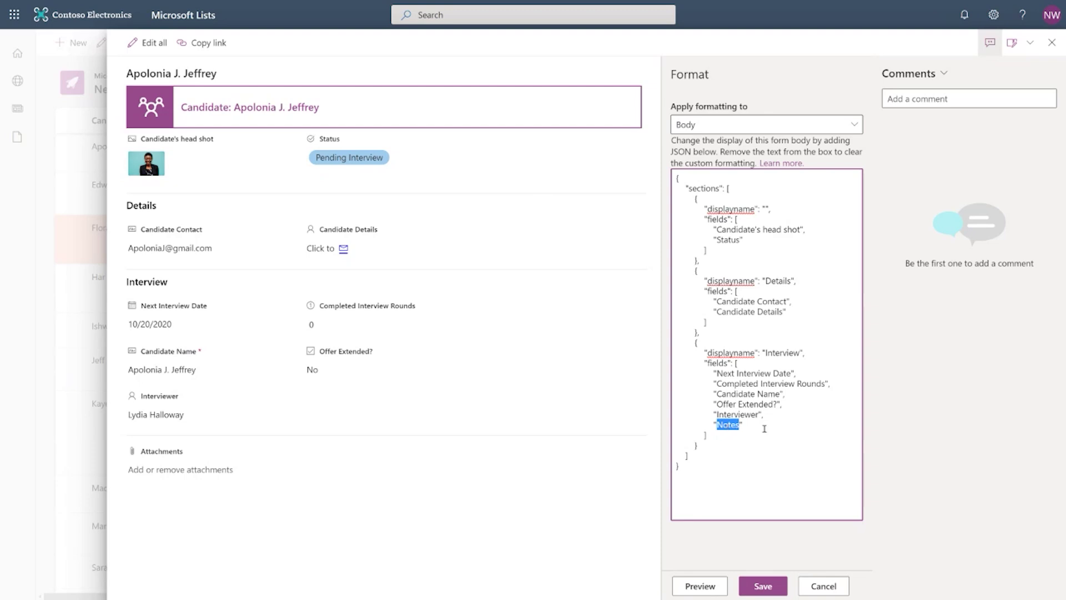
{"action": "left_click", "coordinate": [809, 586]}
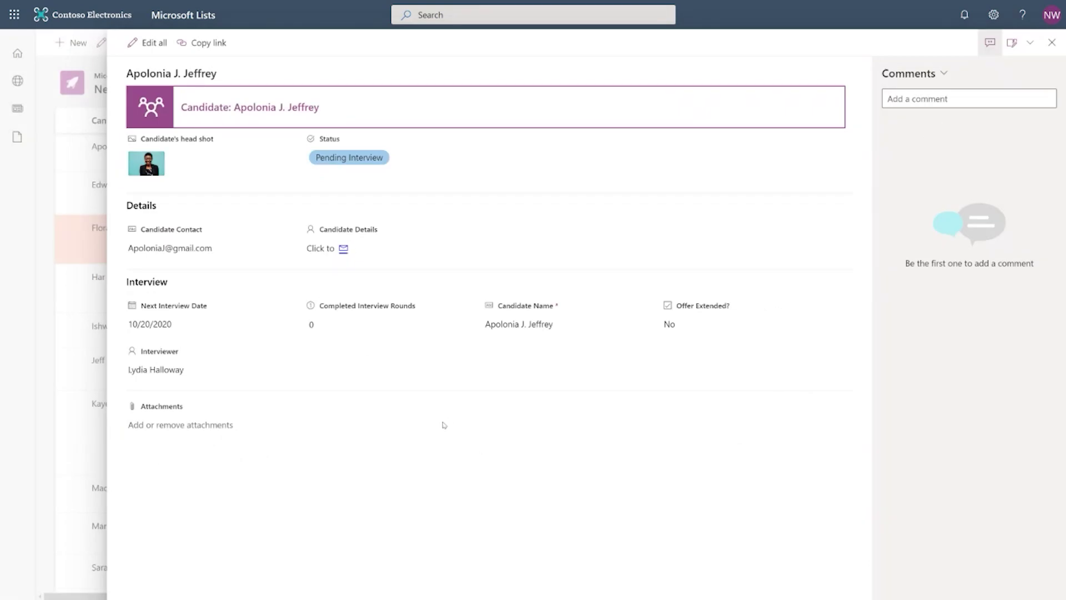
Open the conditional formula of the Notes column from the form's column settings and examine its Status condition.
{"action": "left_click", "coordinate": [1011, 49]}
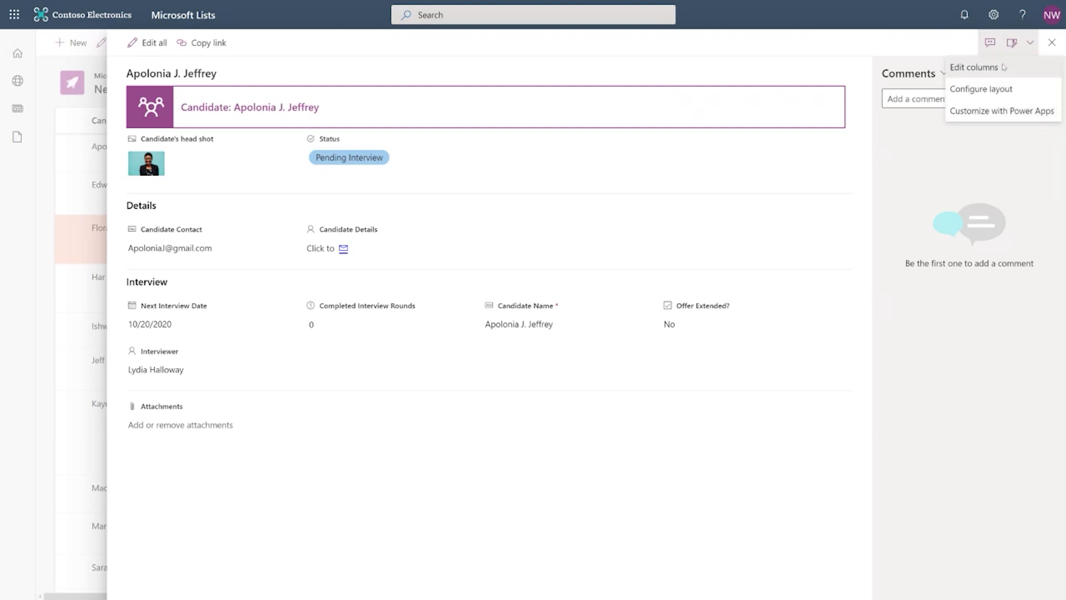
{"action": "left_click", "coordinate": [1004, 67]}
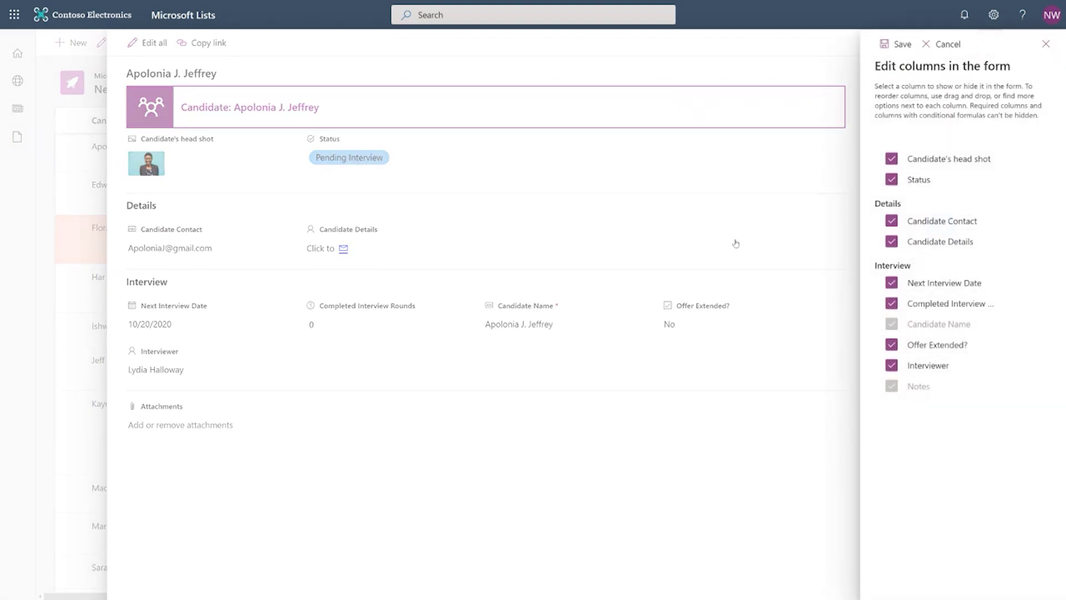
{"action": "mouse_move", "coordinate": [920, 391]}
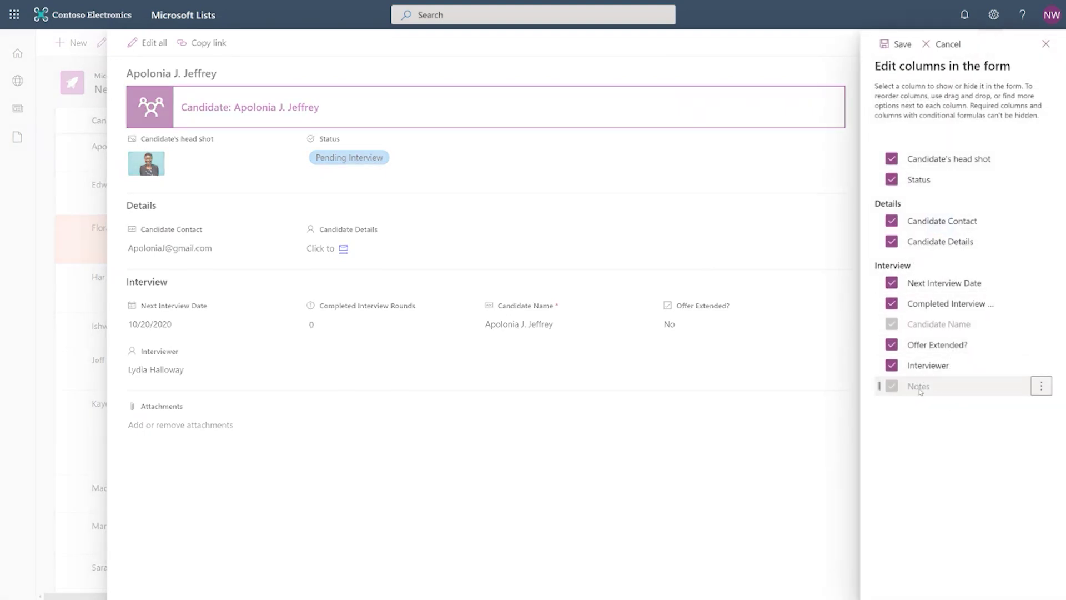
{"action": "left_click", "coordinate": [1042, 386]}
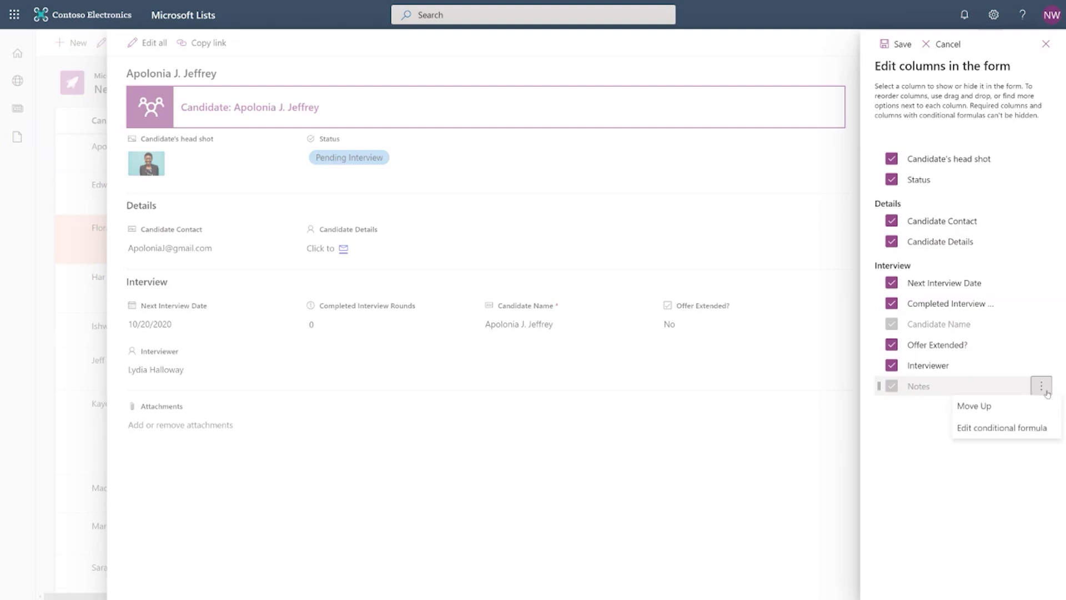
{"action": "left_click", "coordinate": [1022, 433]}
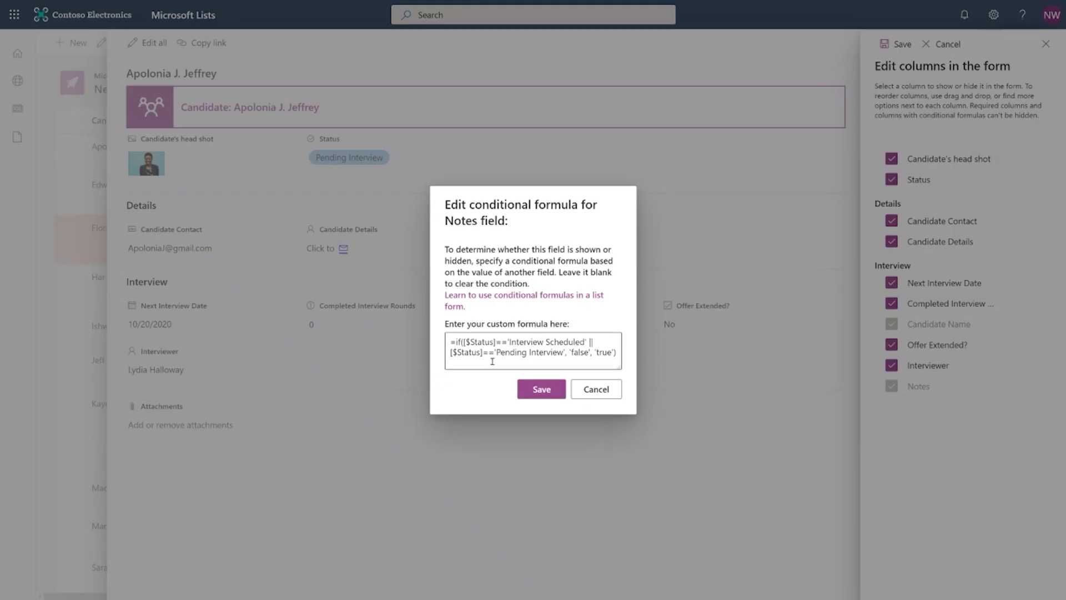
{"action": "left_click_drag", "start_coordinate": [455, 343], "coordinate": [502, 342]}
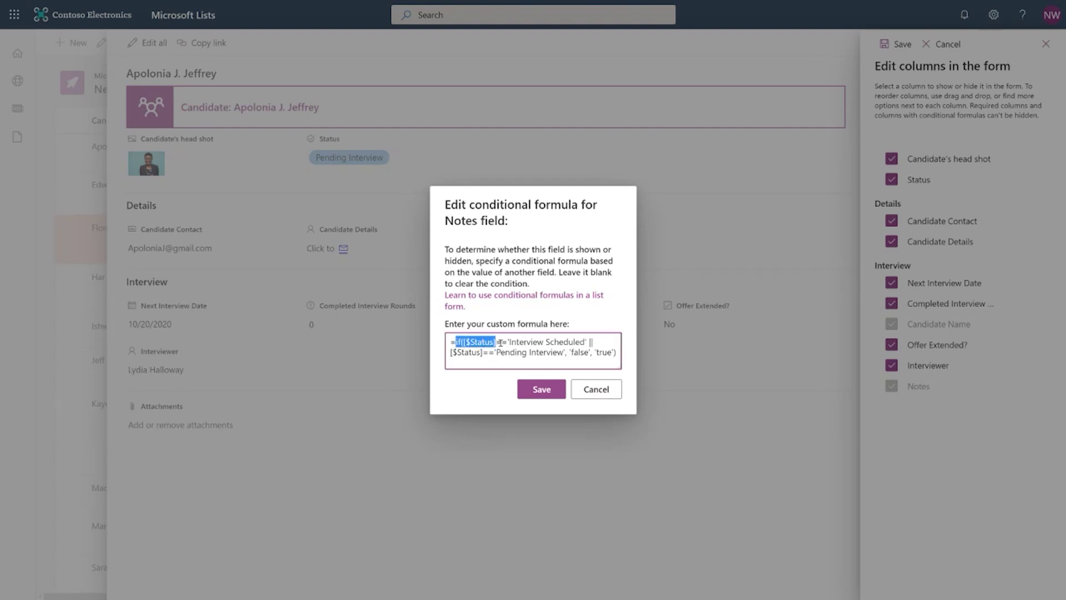
{"action": "left_click", "coordinate": [518, 342]}
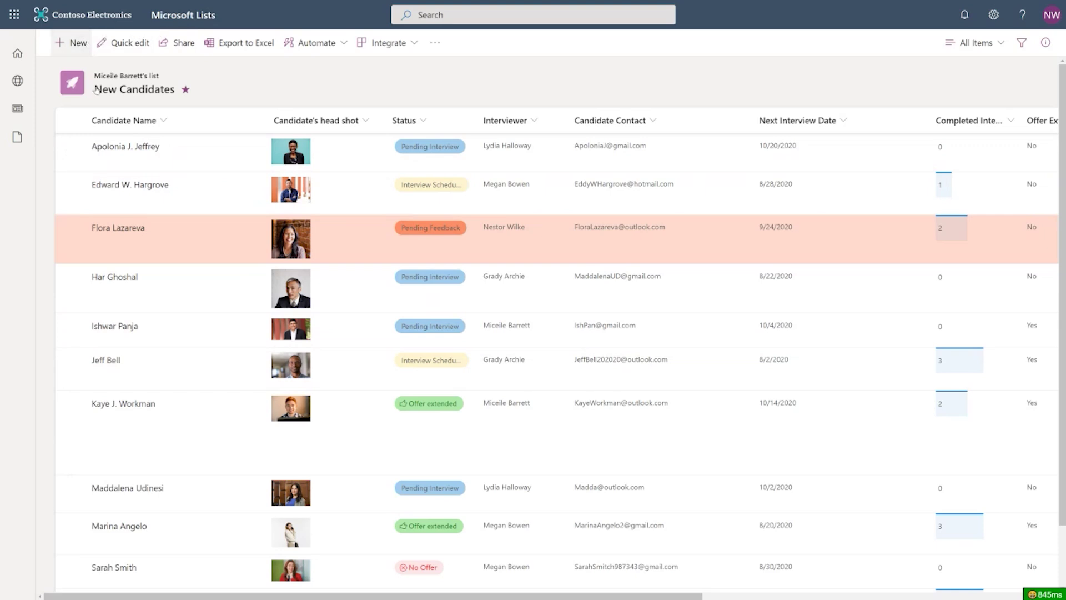
Test the Notes condition in a new item with status Pending Interview and Pending Feedback, and discard the item.
{"action": "left_click", "coordinate": [197, 229]}
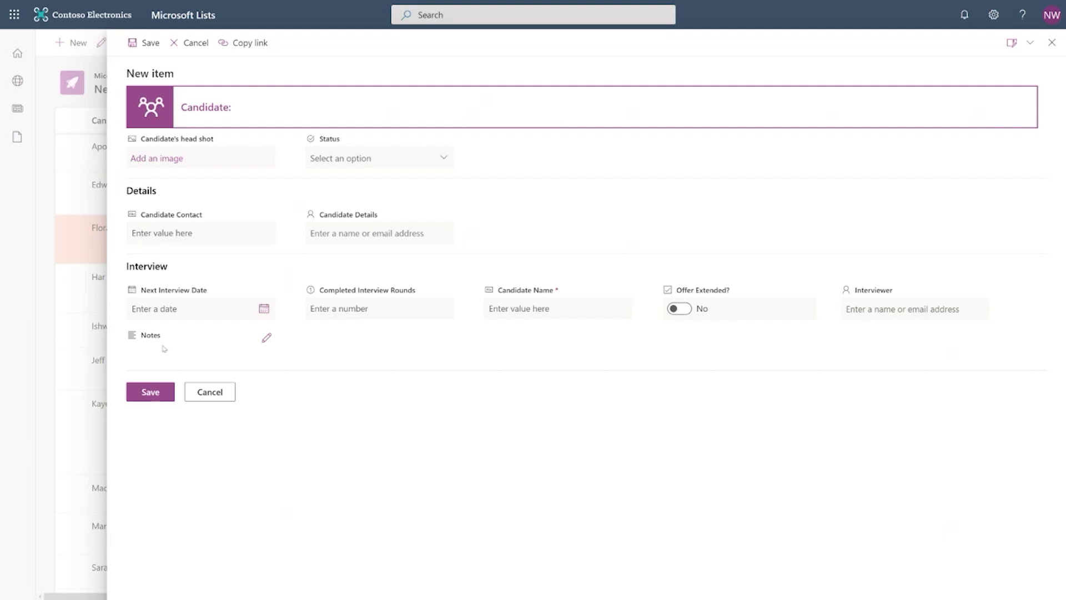
{"action": "left_click", "coordinate": [352, 160]}
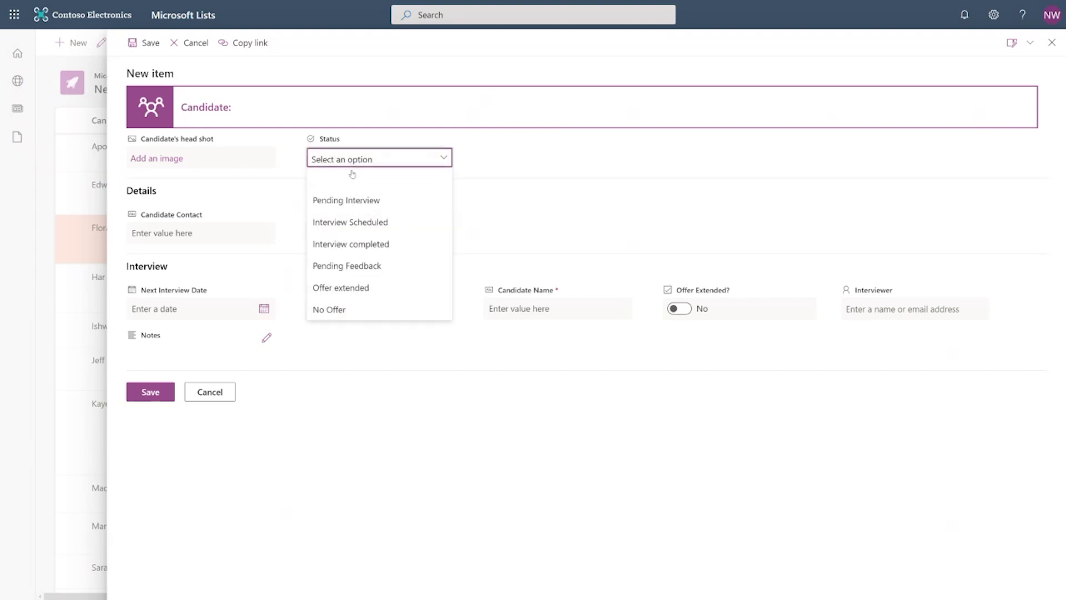
{"action": "left_click", "coordinate": [353, 199]}
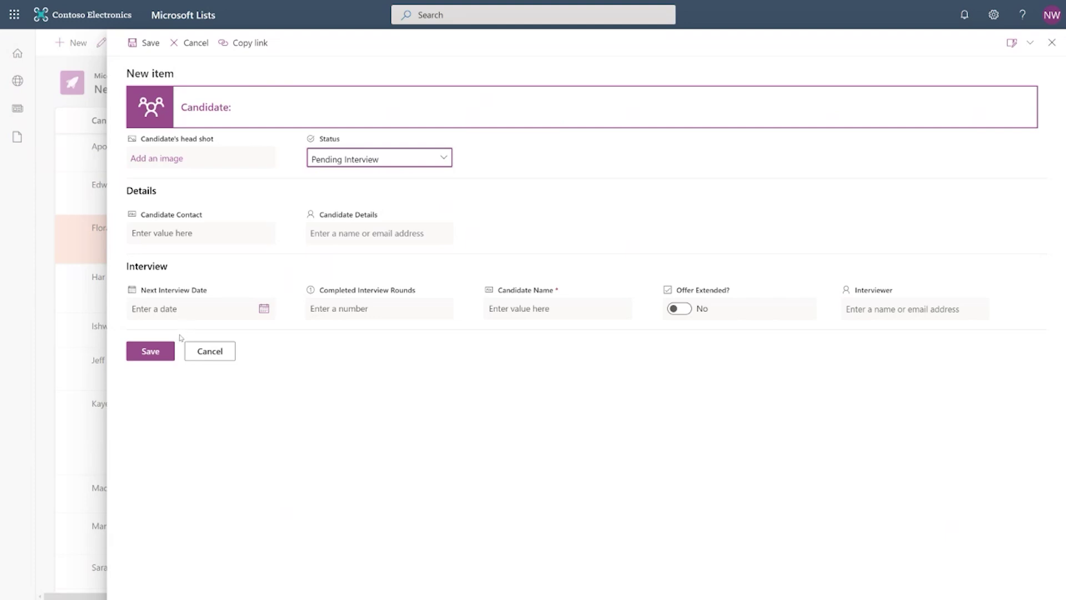
{"action": "left_click", "coordinate": [320, 163]}
{"action": "left_click", "coordinate": [336, 265]}
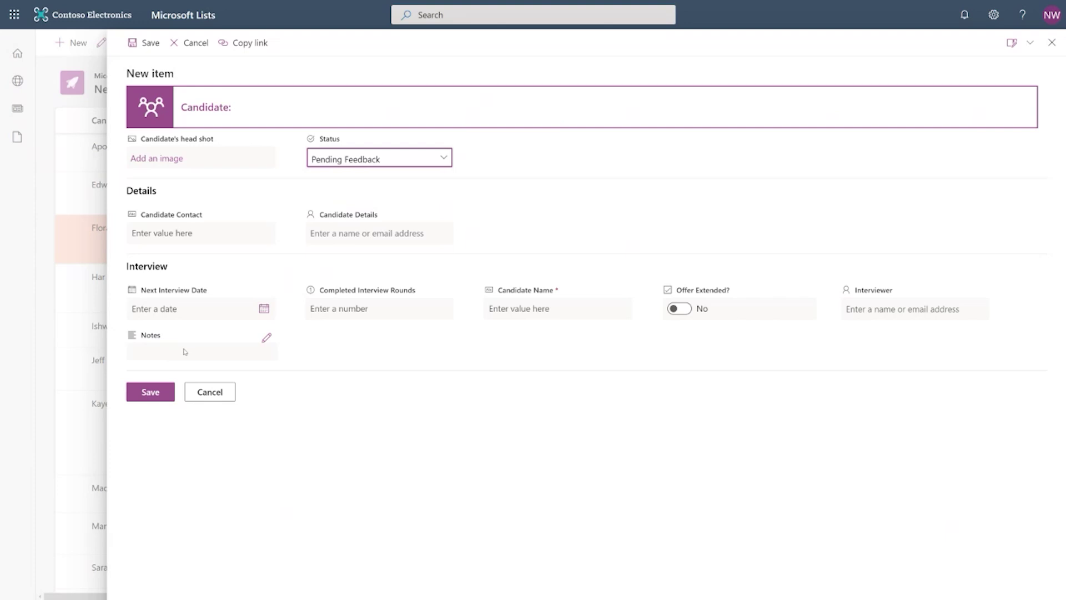
{"action": "left_click", "coordinate": [204, 396]}
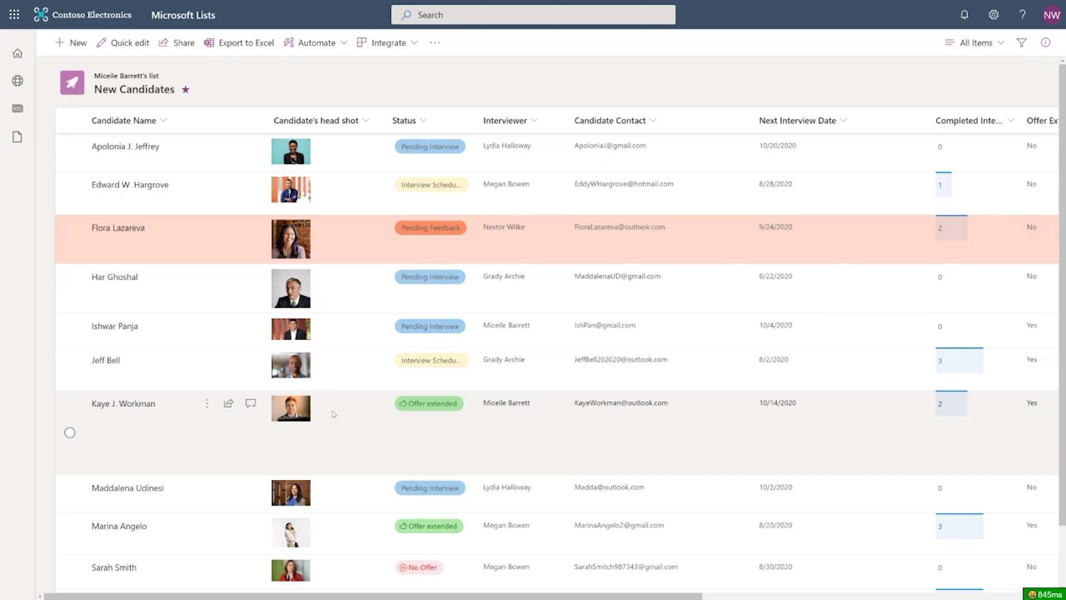
Draft a notification rule that sends email to Interviewer when the Status column changes.
{"action": "left_click", "coordinate": [324, 44]}
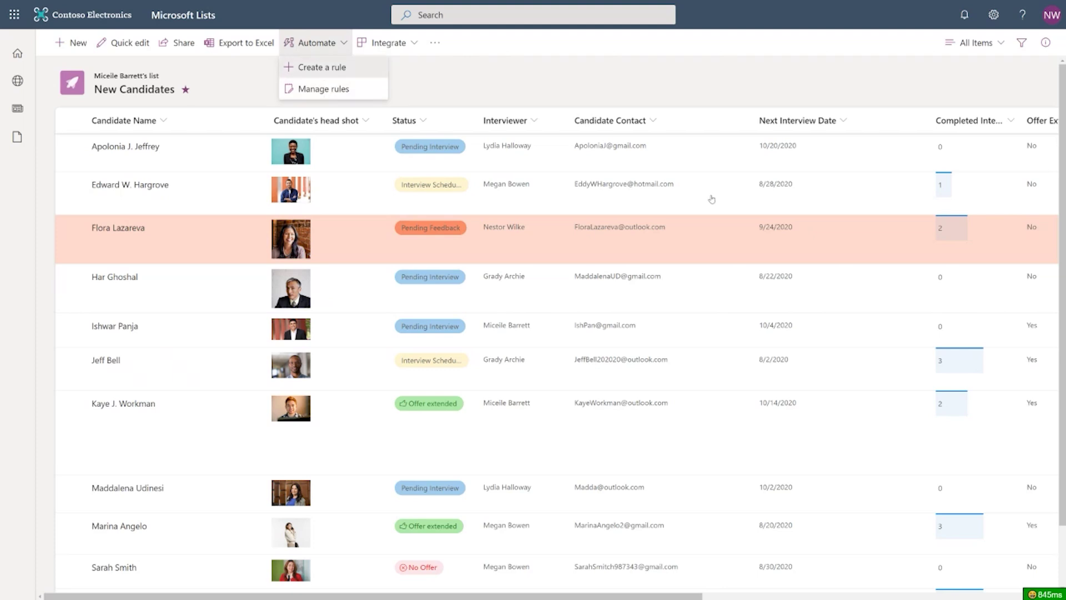
{"action": "key", "text": "Return"}
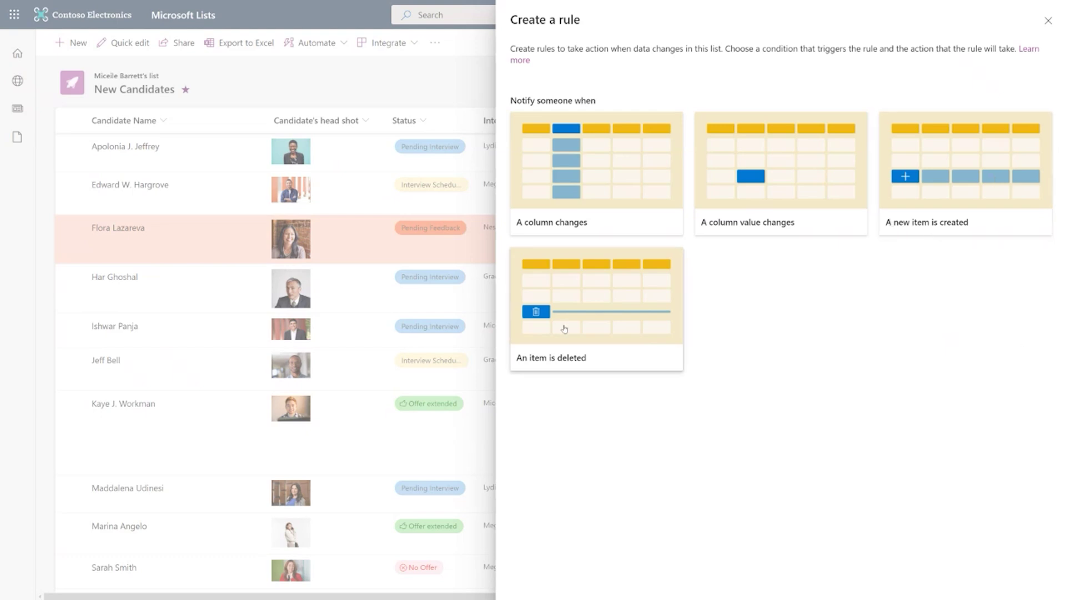
{"action": "left_click", "coordinate": [578, 216]}
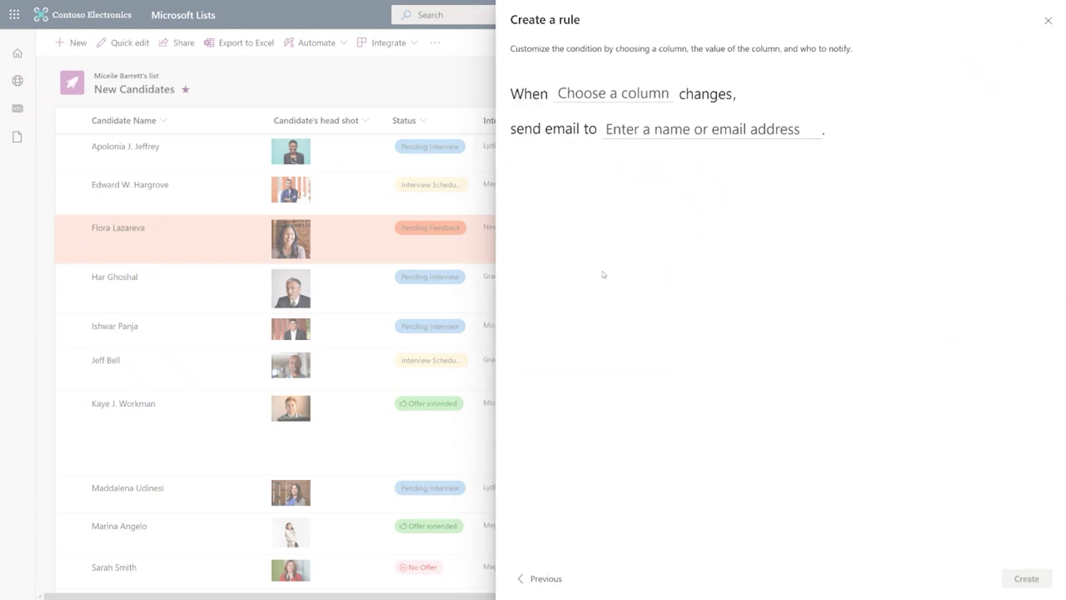
{"action": "left_click", "coordinate": [626, 104]}
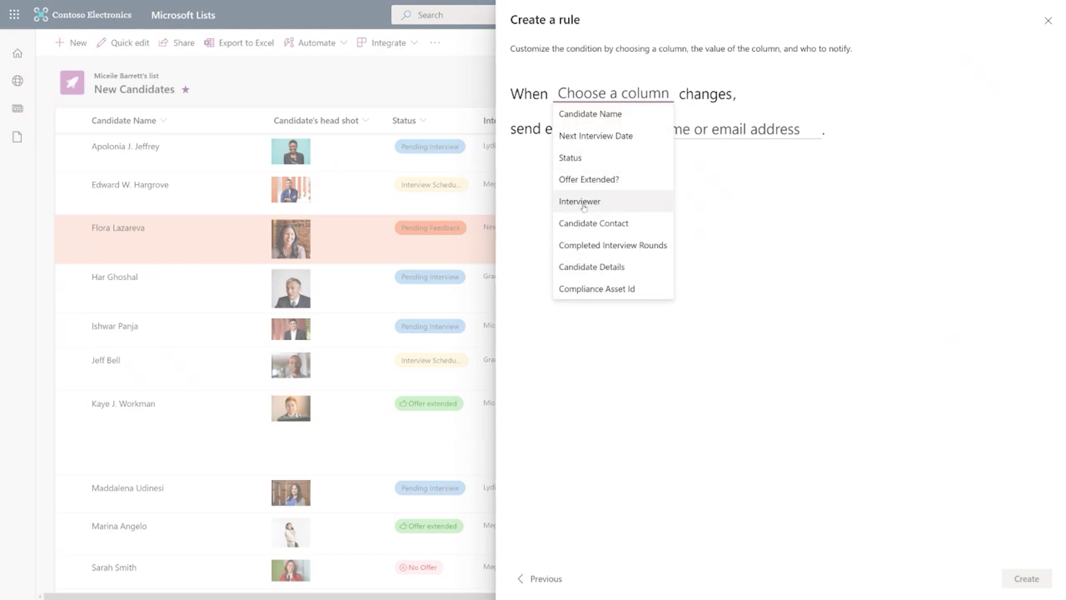
{"action": "left_click", "coordinate": [594, 156]}
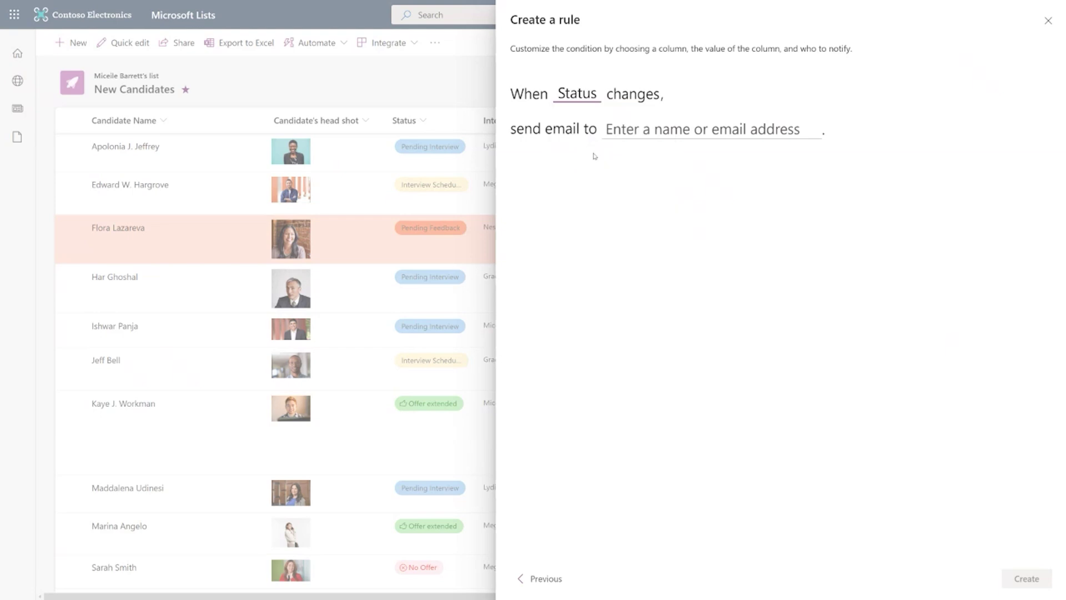
{"action": "left_click", "coordinate": [654, 129]}
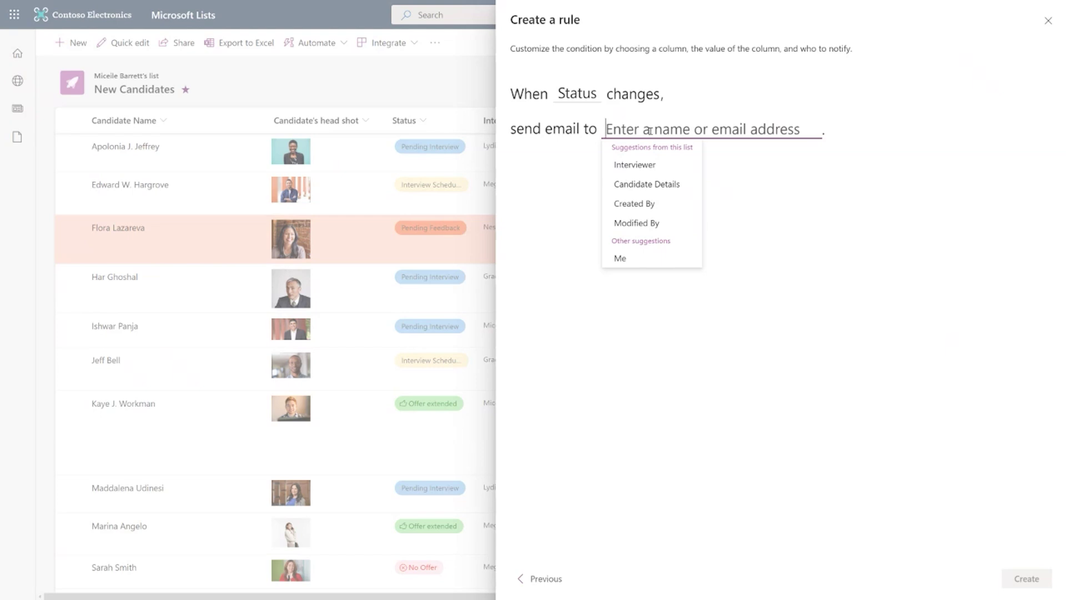
{"action": "left_click", "coordinate": [650, 168]}
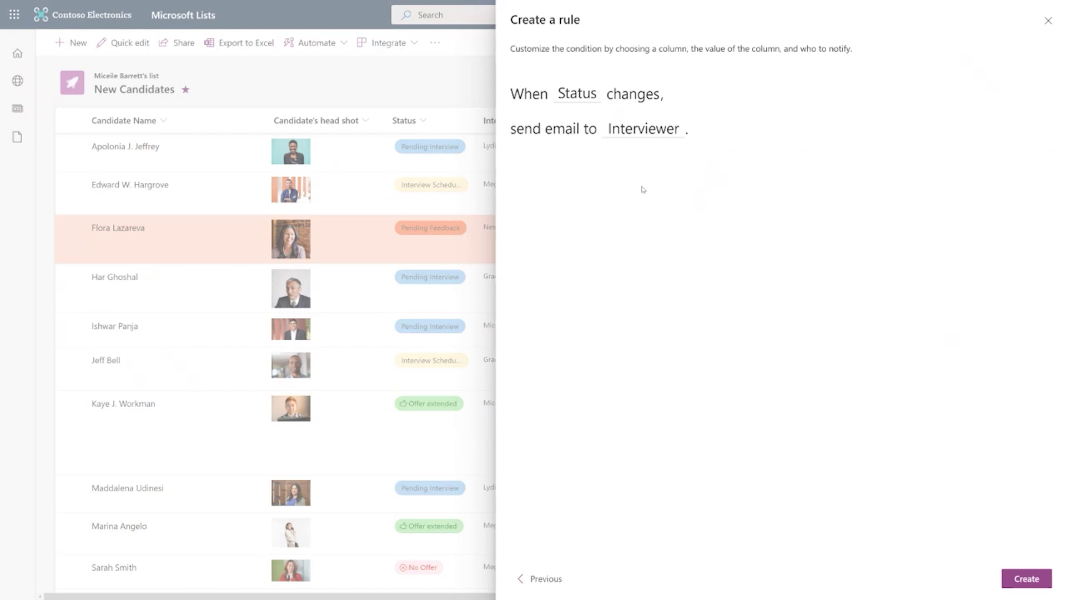
Try Me and a specific person's name as the rule's email recipient, clear the entry, and return to the rule templates.
{"action": "left_click", "coordinate": [633, 132]}
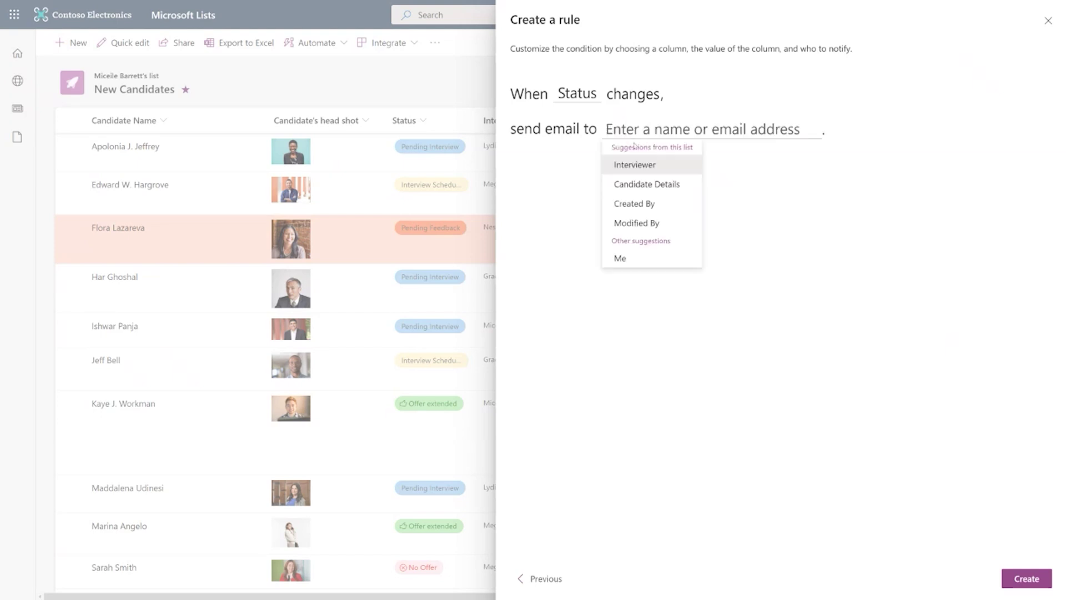
{"action": "left_click", "coordinate": [636, 259]}
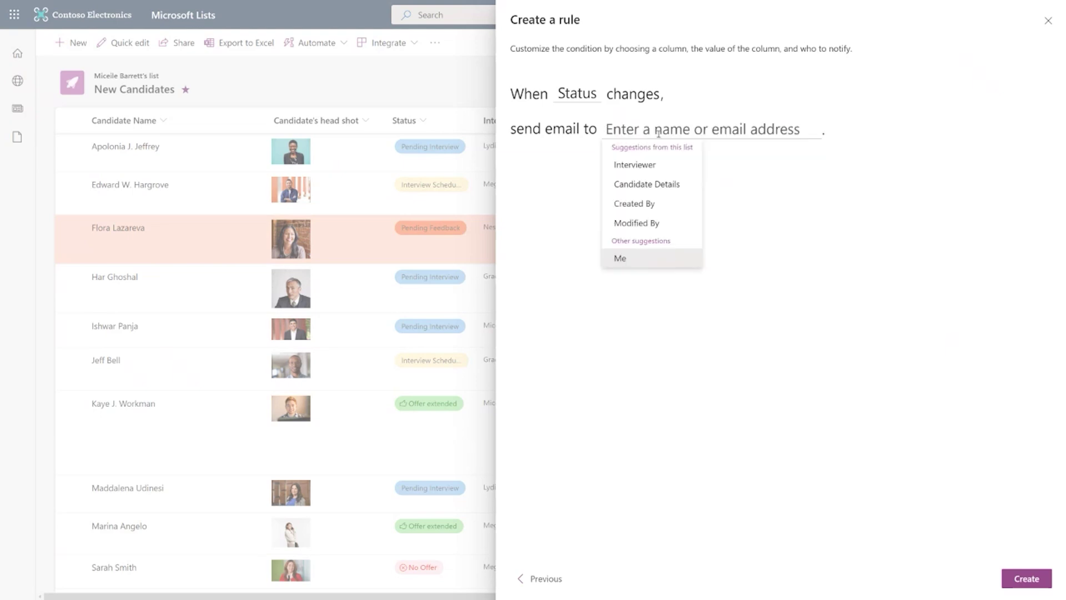
{"action": "left_click", "coordinate": [658, 132]}
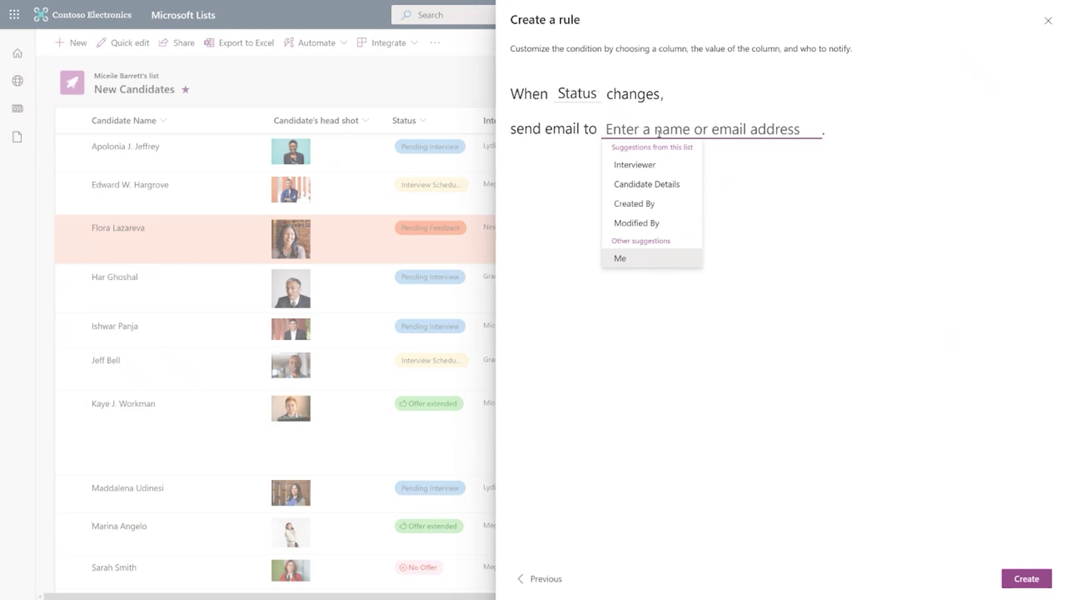
{"action": "type", "text": "lydia"}
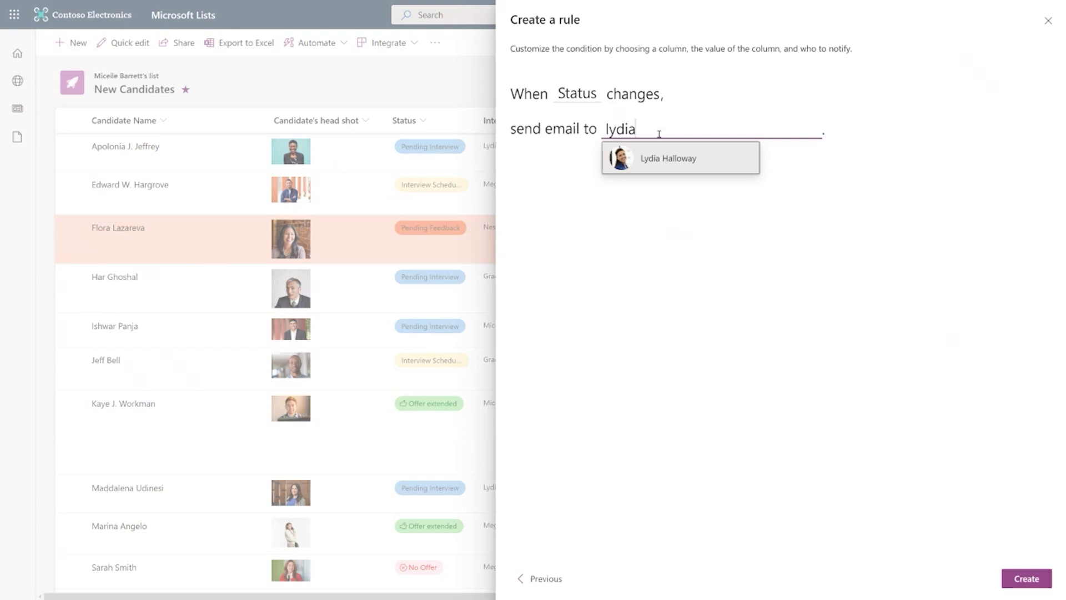
{"action": "key", "text": "BackSpace"}
{"action": "key", "text": "BackSpace"}
{"action": "key", "text": "BackSpace"}
{"action": "key", "text": "BackSpace"}
{"action": "key", "text": "BackSpace"}
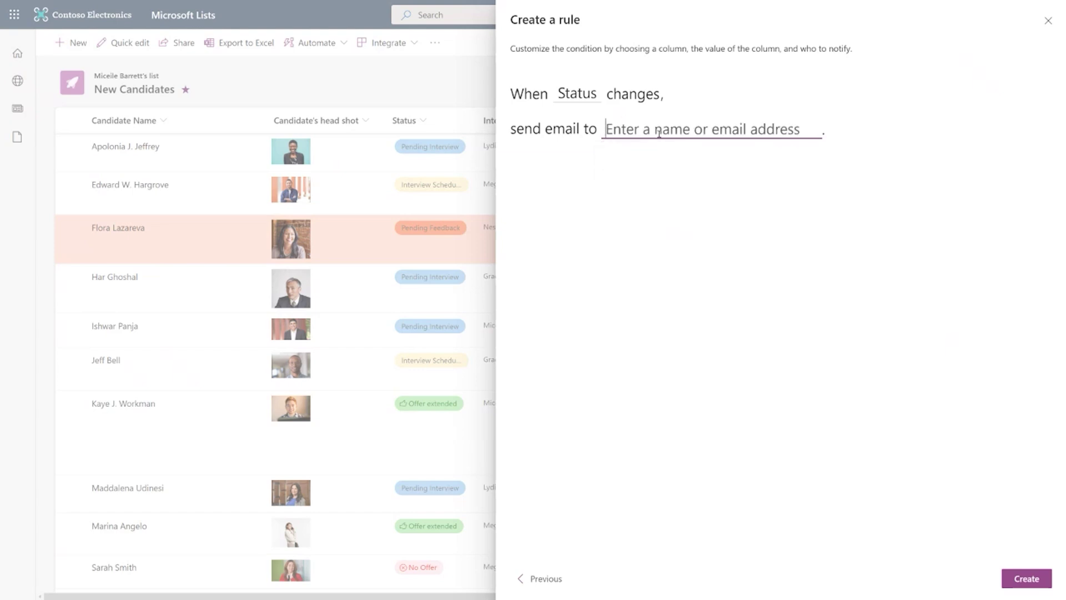
{"action": "left_click", "coordinate": [621, 128]}
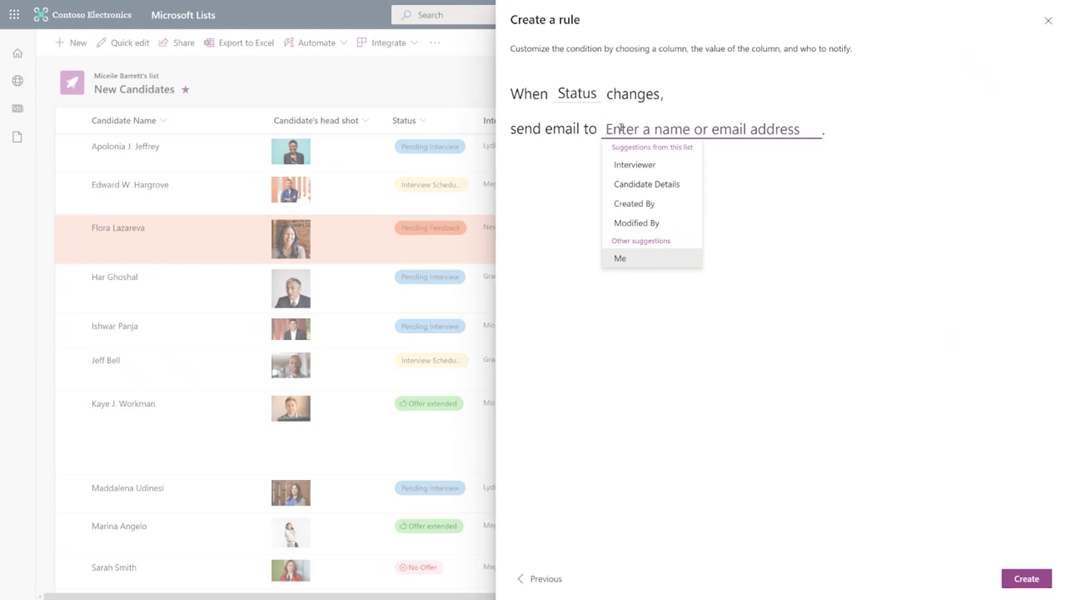
{"action": "left_click", "coordinate": [542, 583]}
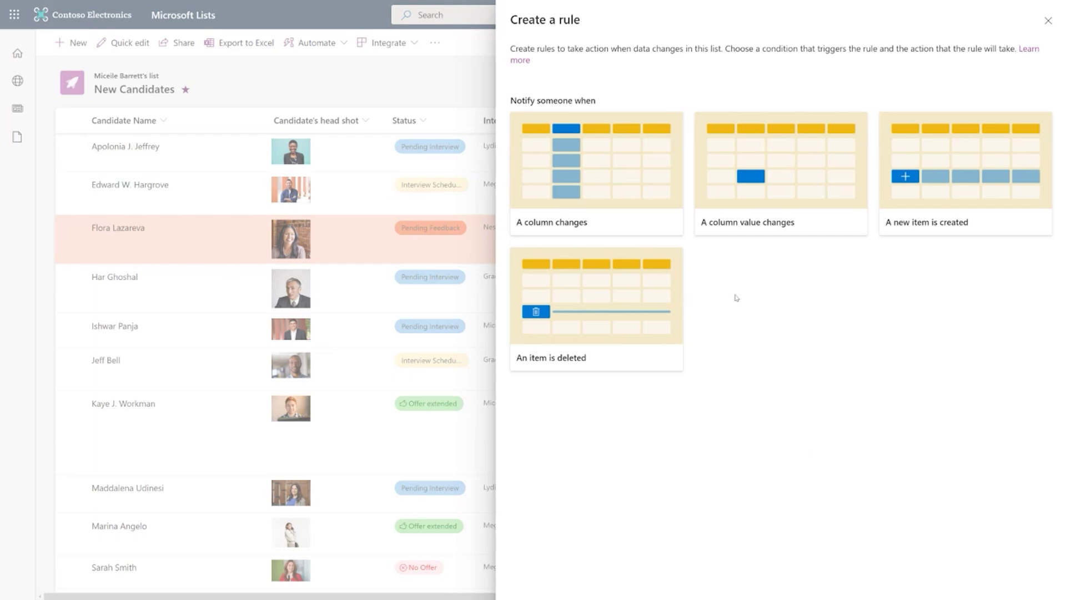
Draft a column value change rule with the condition Status is No Offer.
{"action": "left_click", "coordinate": [733, 227]}
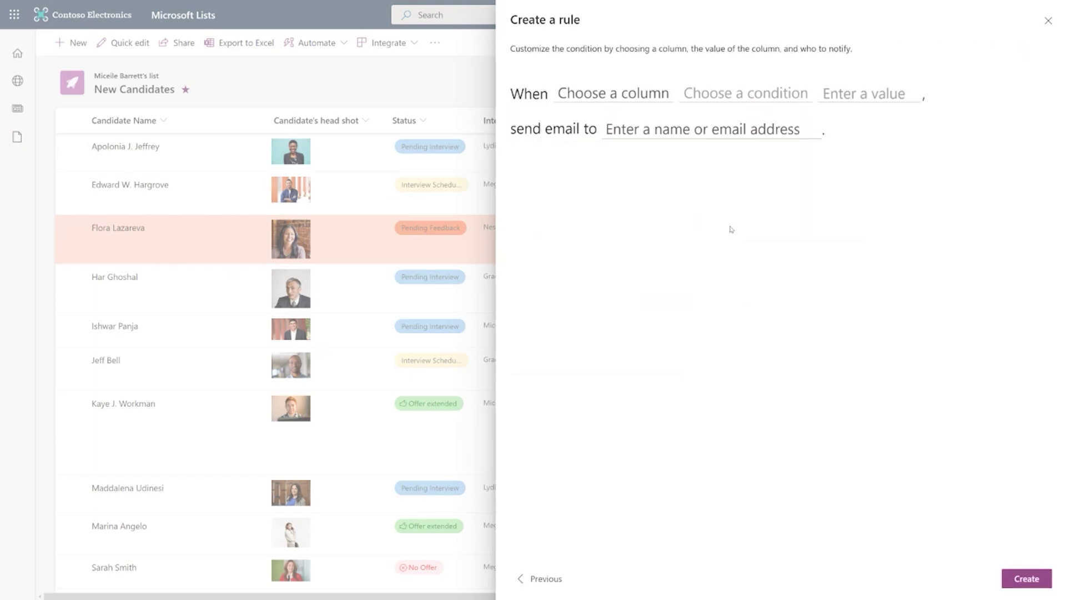
{"action": "left_click", "coordinate": [639, 100]}
{"action": "left_click", "coordinate": [599, 157]}
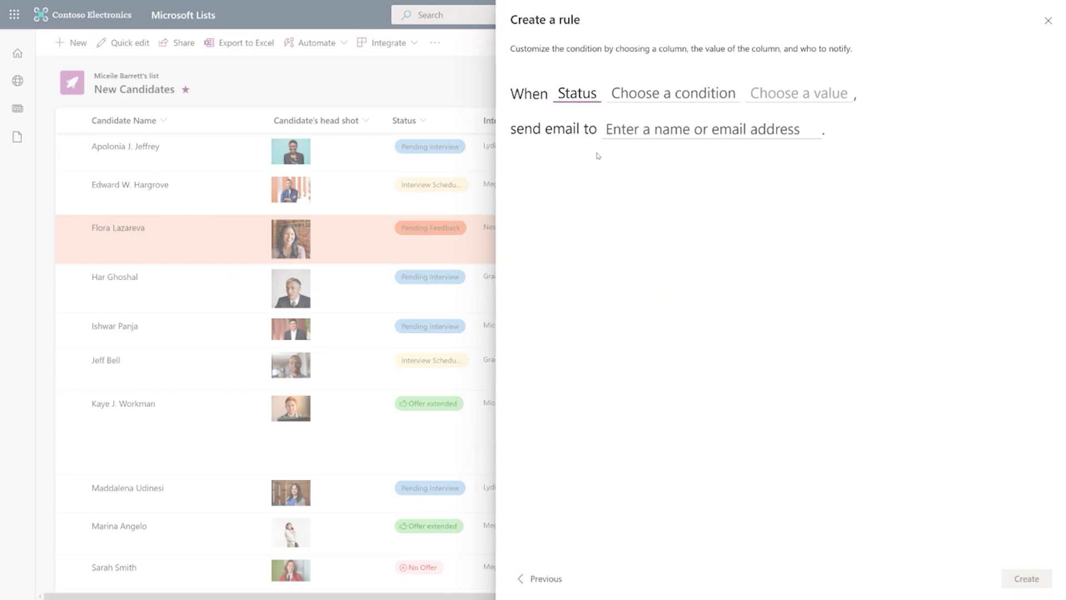
{"action": "left_click", "coordinate": [647, 99]}
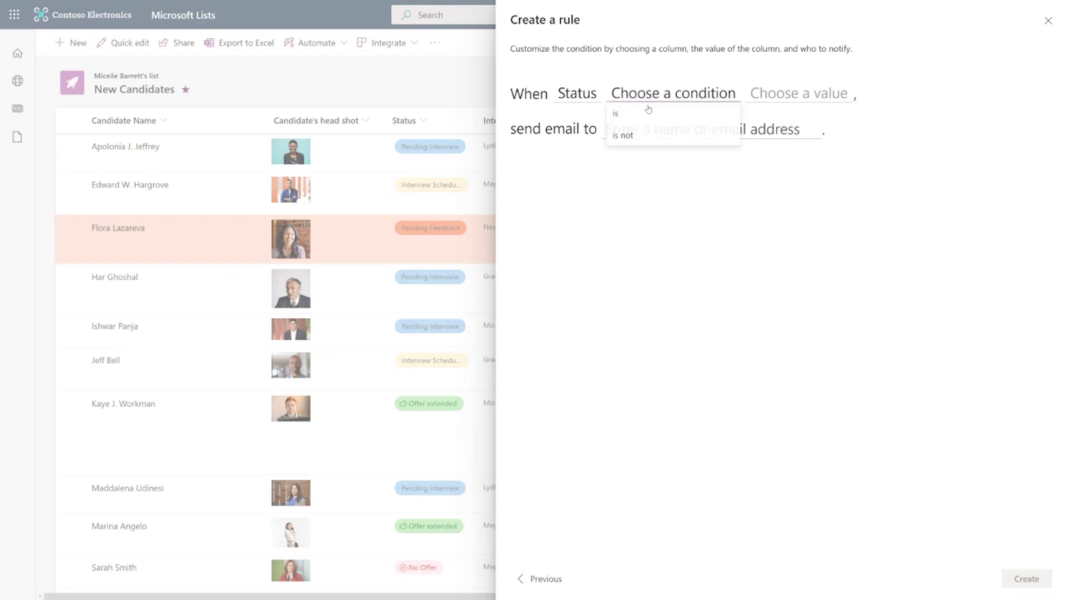
{"action": "left_click", "coordinate": [638, 117]}
{"action": "left_click", "coordinate": [617, 93]}
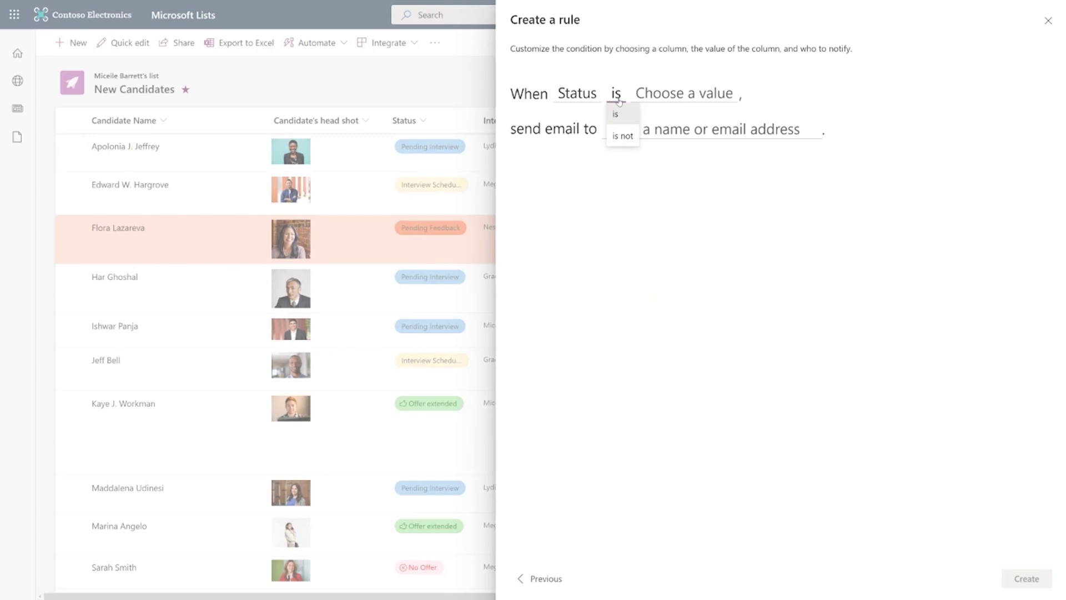
{"action": "left_click", "coordinate": [684, 100]}
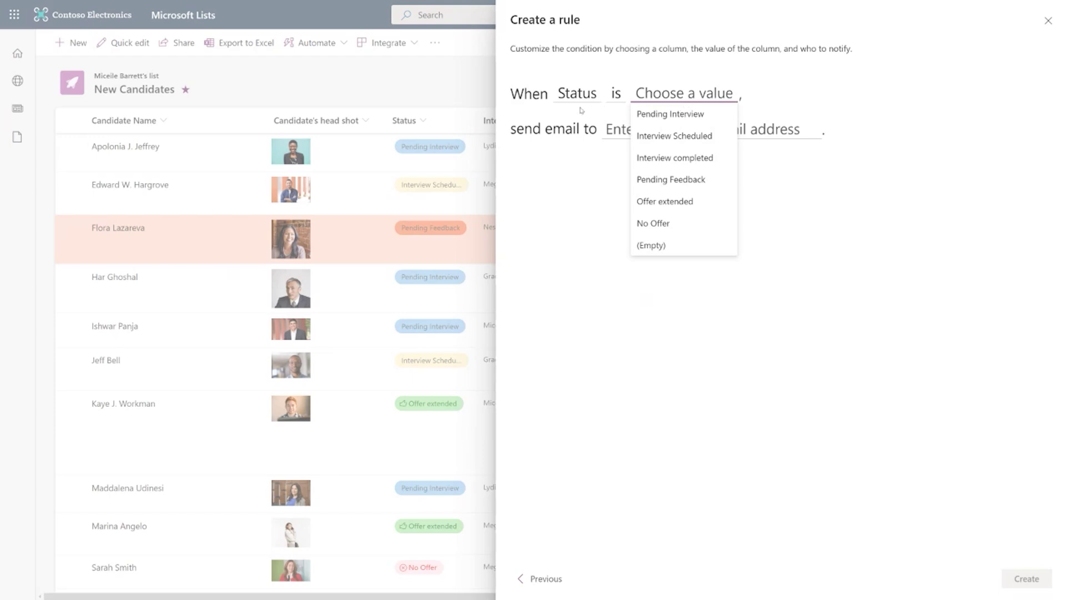
{"action": "left_click", "coordinate": [691, 221]}
Set Interviewer as the rule's email recipient and reselect Status and "is" in the condition.
{"action": "left_click", "coordinate": [648, 130]}
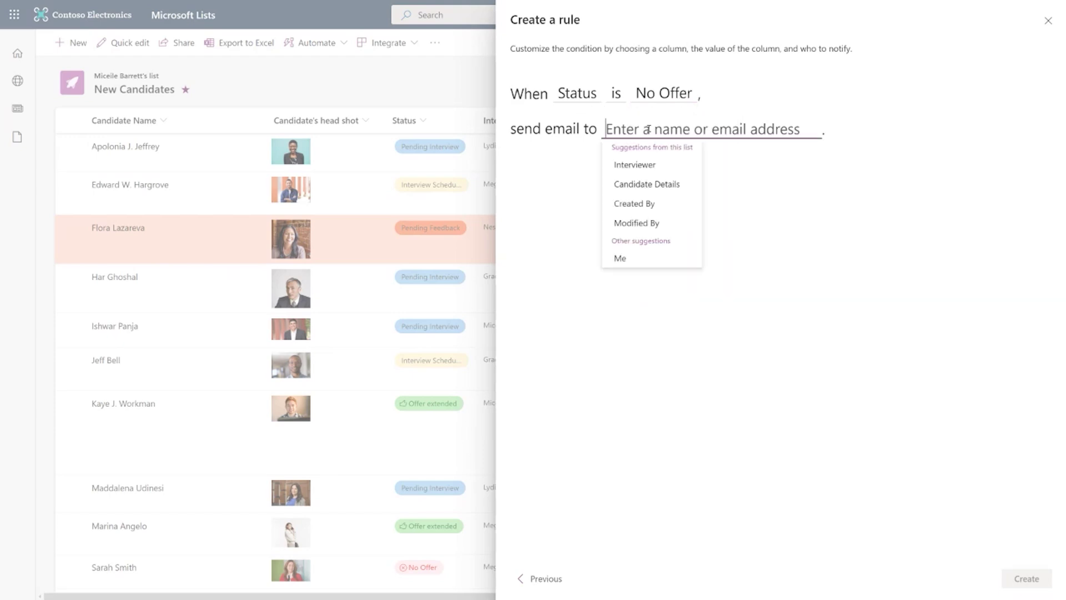
{"action": "left_click", "coordinate": [648, 163]}
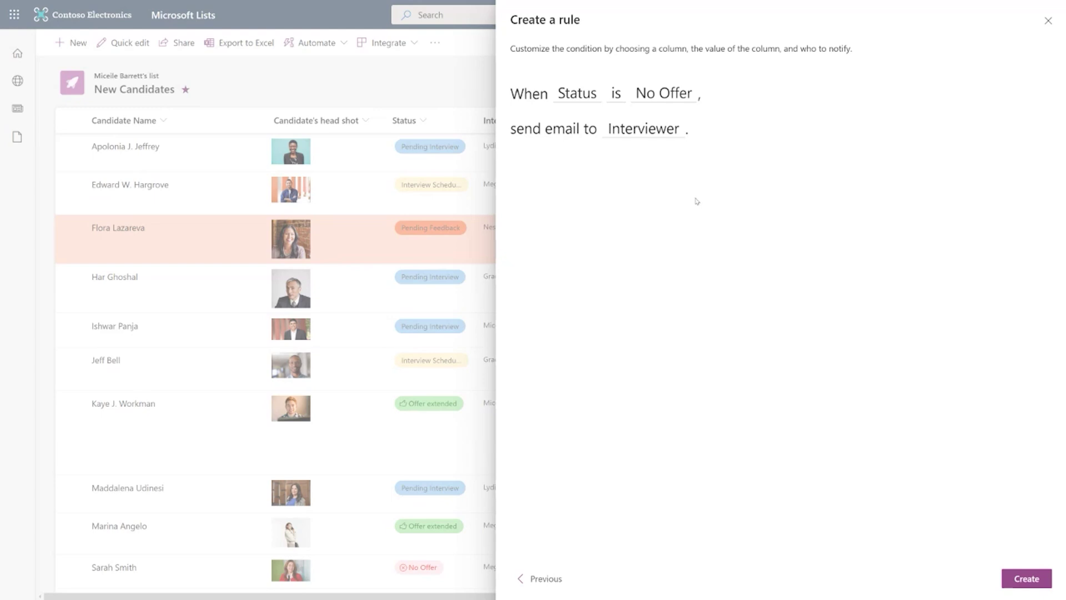
{"action": "left_click", "coordinate": [584, 96]}
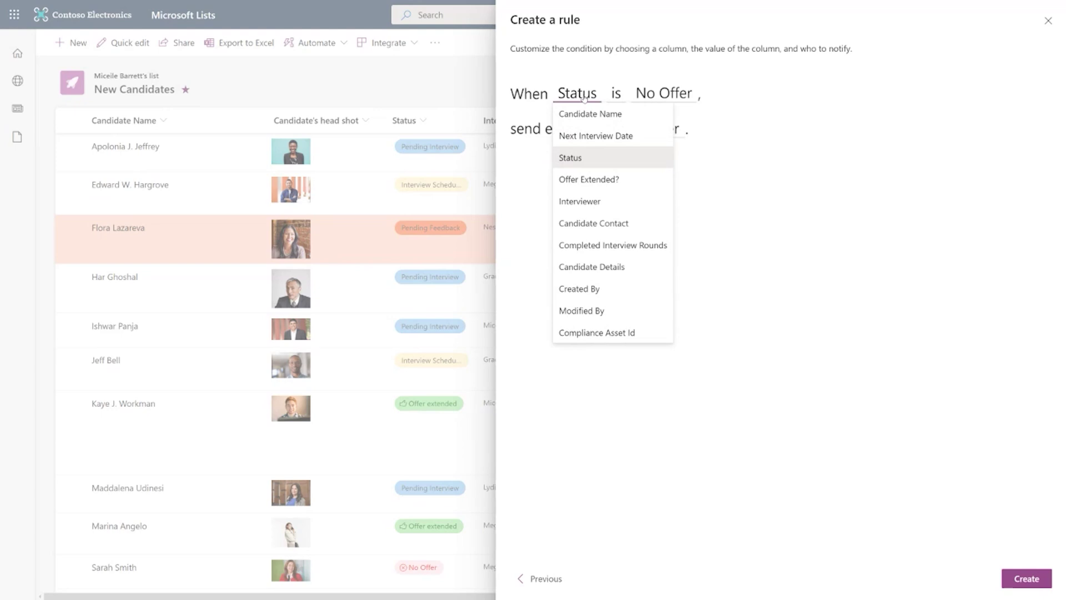
{"action": "left_click", "coordinate": [574, 161]}
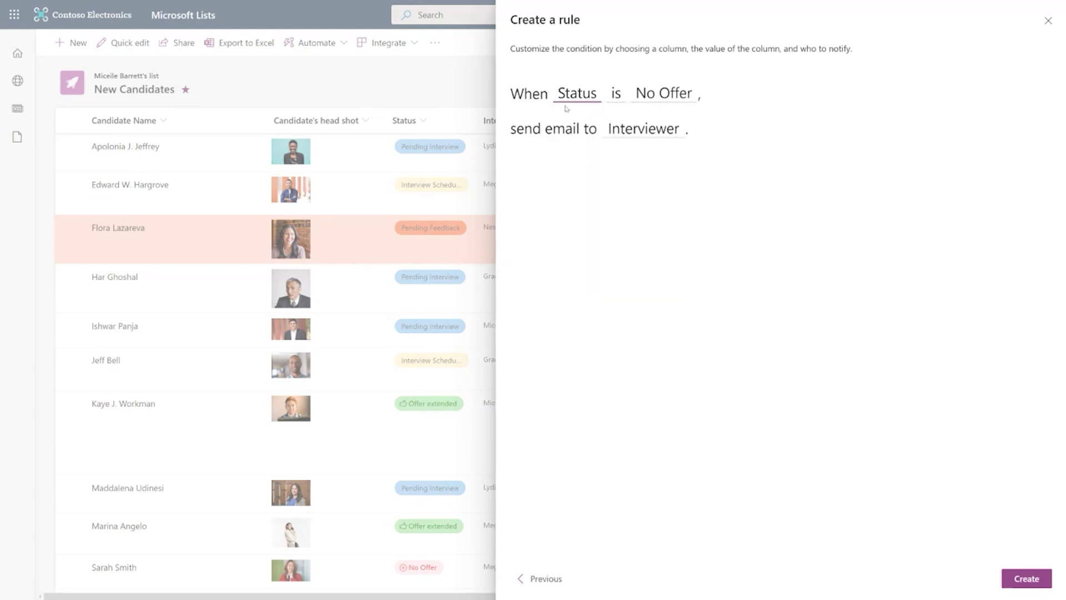
{"action": "left_click", "coordinate": [612, 100]}
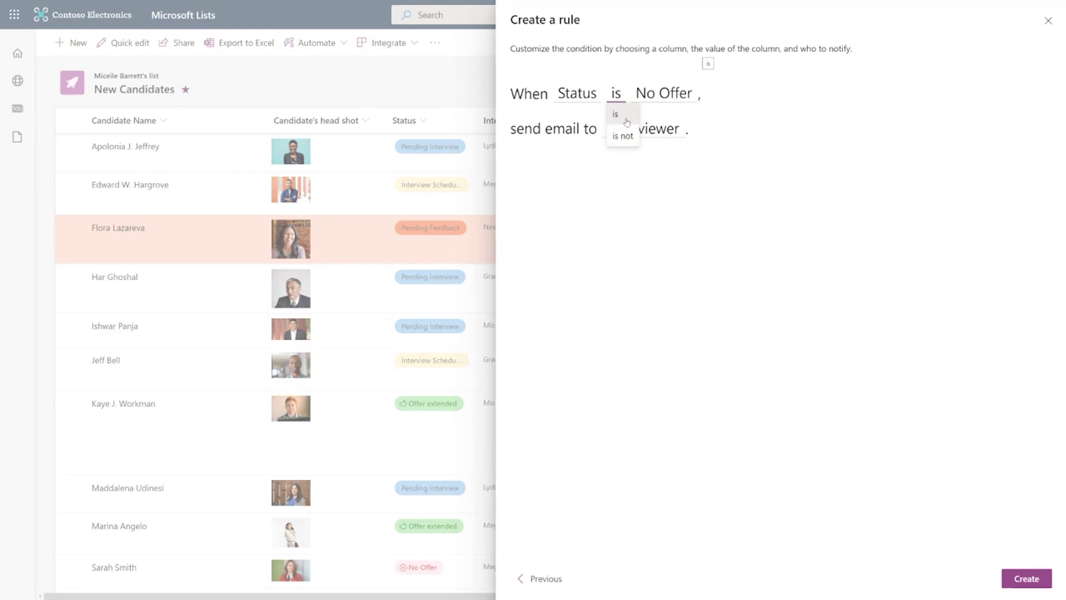
{"action": "left_click", "coordinate": [627, 122]}
Change the draft rule's condition to Next Interview Date "is between".
{"action": "left_click", "coordinate": [578, 95]}
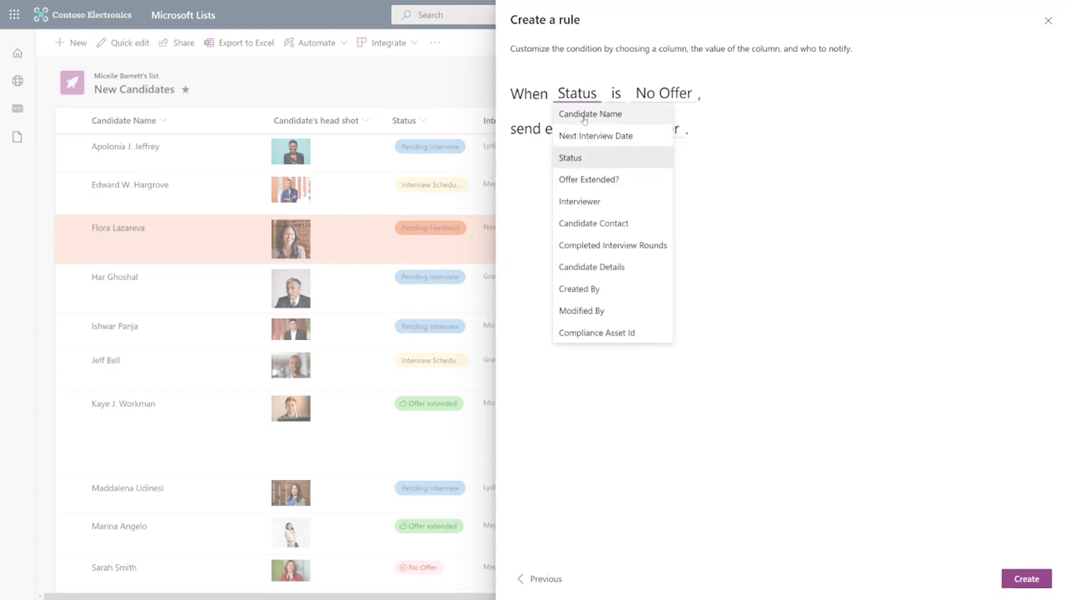
{"action": "left_click", "coordinate": [586, 135]}
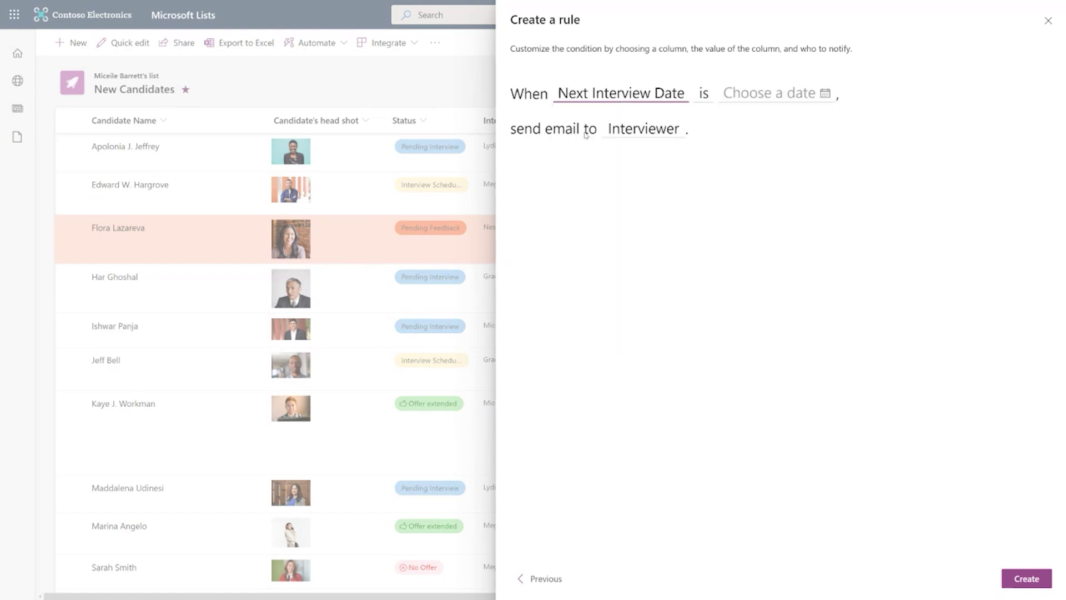
{"action": "left_click", "coordinate": [703, 94]}
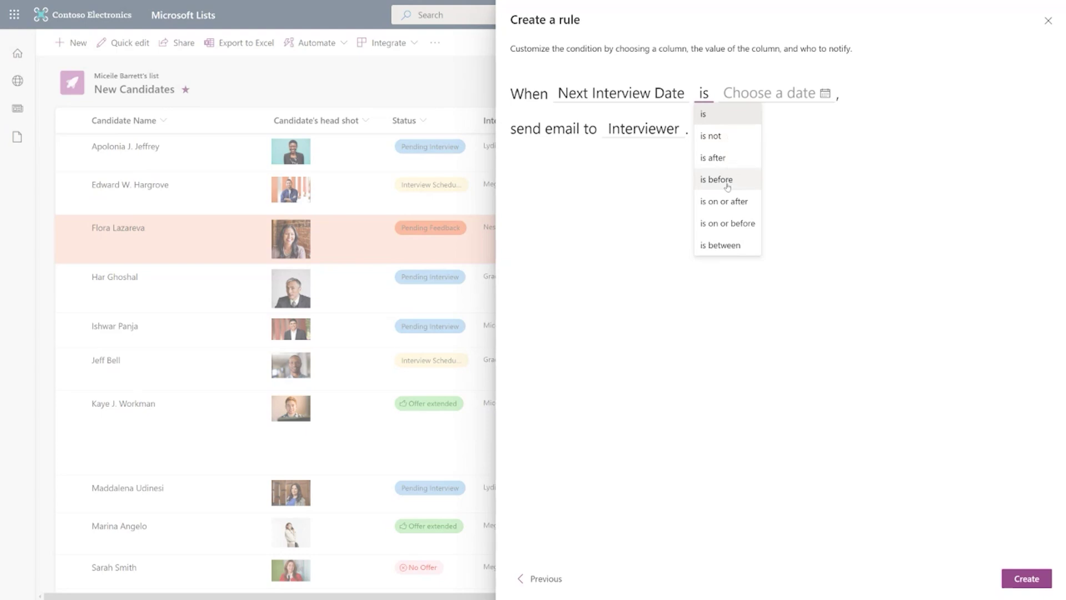
{"action": "left_click", "coordinate": [727, 246]}
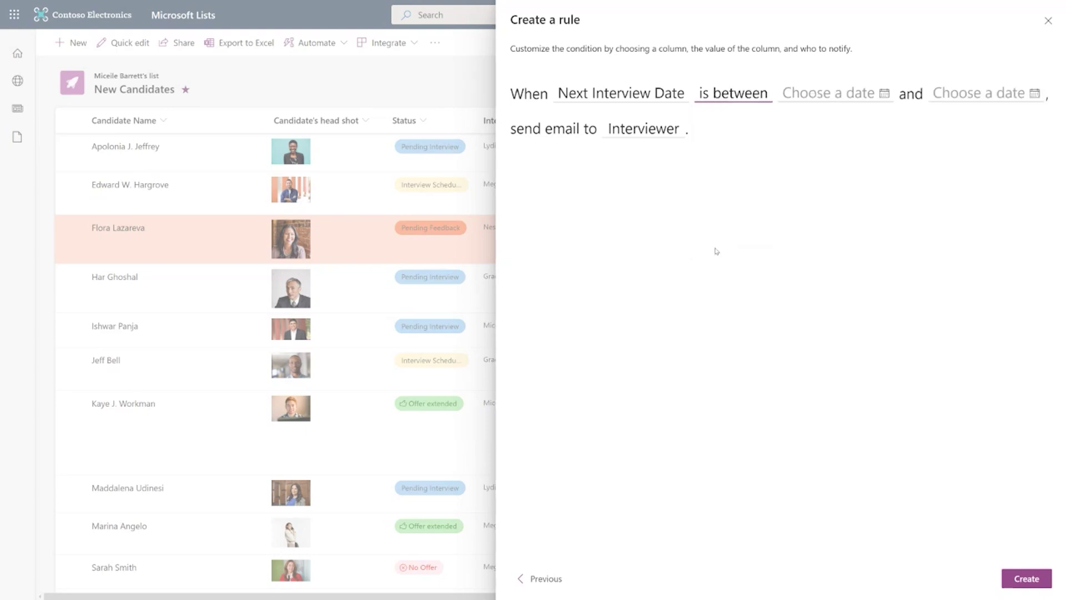
Set the condition's date range from Today (relative) to the fixed date 10/1/2020, and discard the draft rule.
{"action": "left_click", "coordinate": [884, 94]}
{"action": "left_click", "coordinate": [858, 116]}
{"action": "left_click", "coordinate": [852, 135]}
{"action": "left_click", "coordinate": [848, 121]}
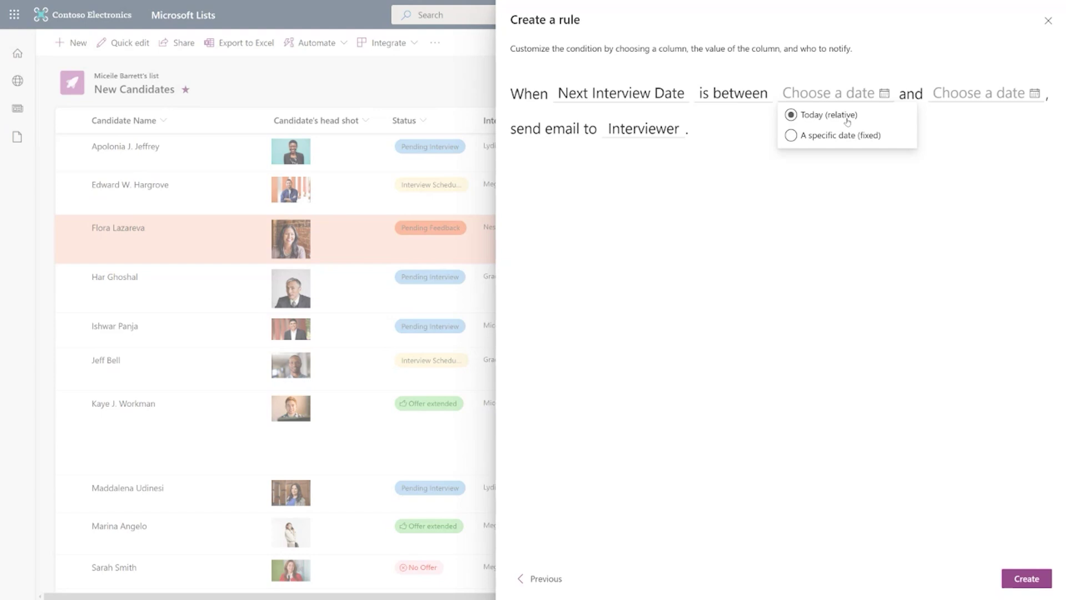
{"action": "left_click", "coordinate": [848, 121]}
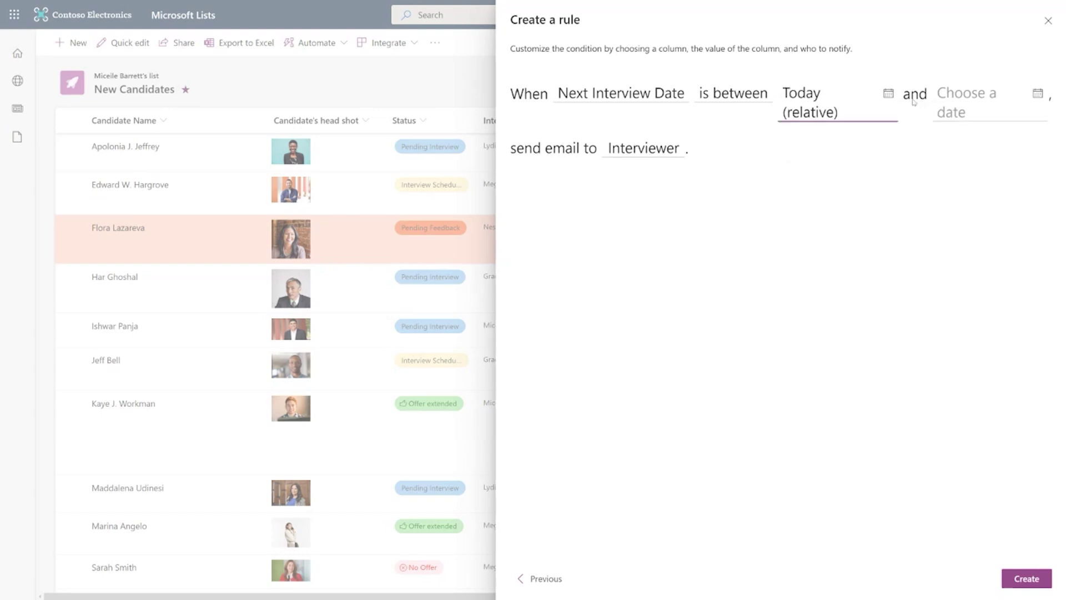
{"action": "left_click", "coordinate": [1037, 95]}
{"action": "left_click", "coordinate": [970, 155]}
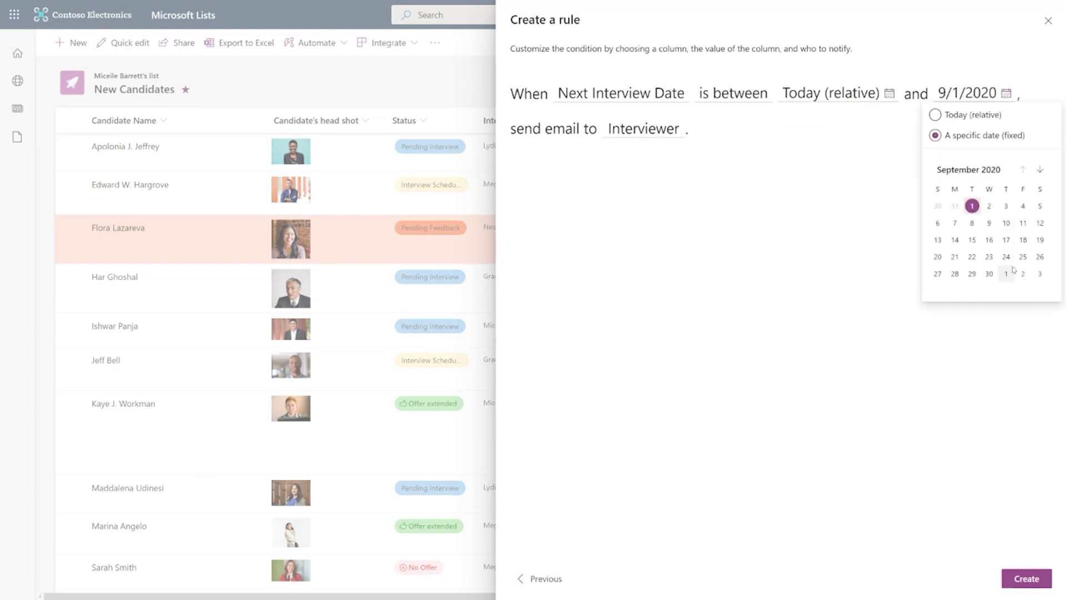
{"action": "left_click", "coordinate": [1008, 272]}
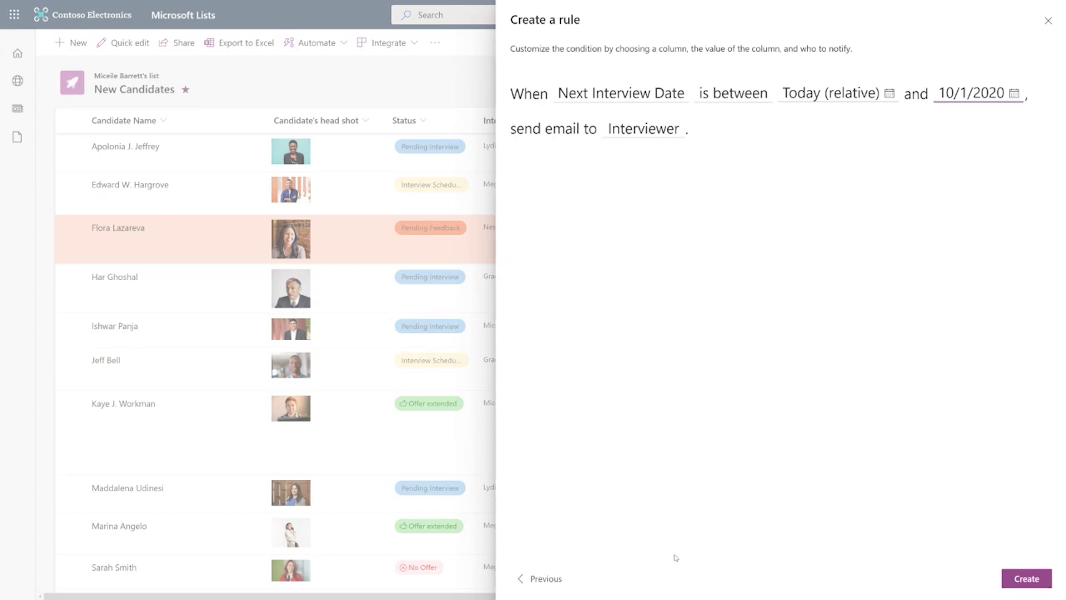
{"action": "left_click", "coordinate": [555, 583]}
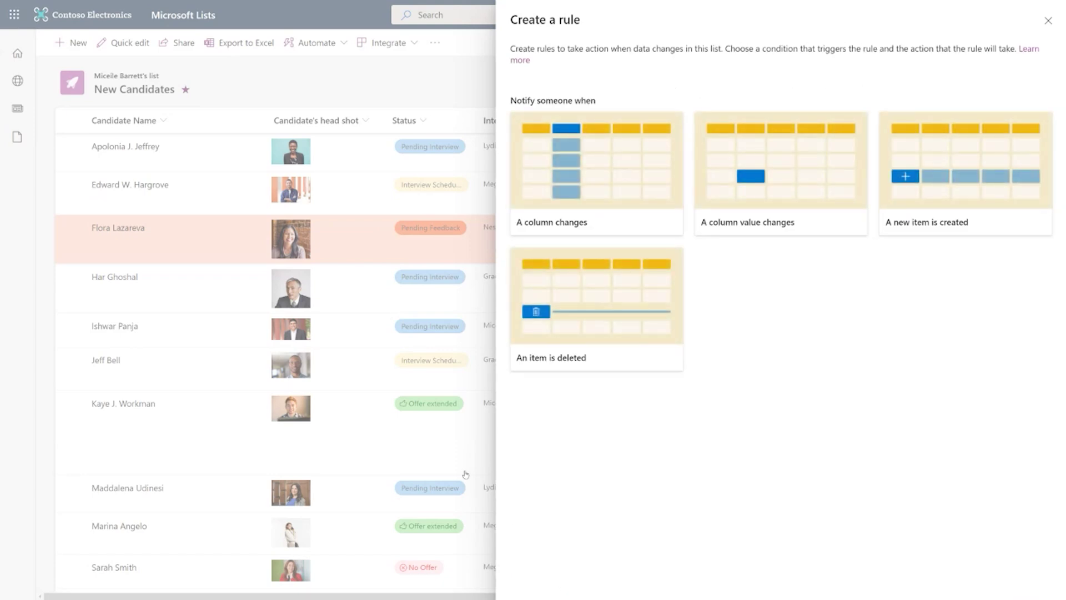
{"action": "left_click", "coordinate": [1049, 22]}
Inspect the existing rule for Status No Offer among the list's managed rules and cancel its editing.
{"action": "left_click", "coordinate": [315, 43]}
{"action": "left_click", "coordinate": [324, 89]}
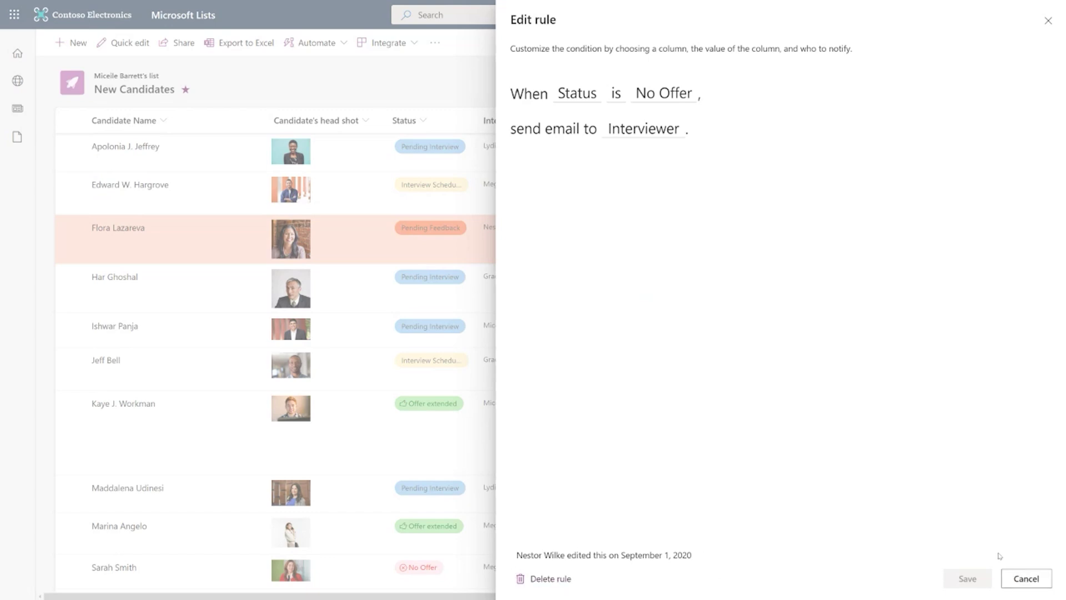
{"action": "left_click", "coordinate": [1019, 578]}
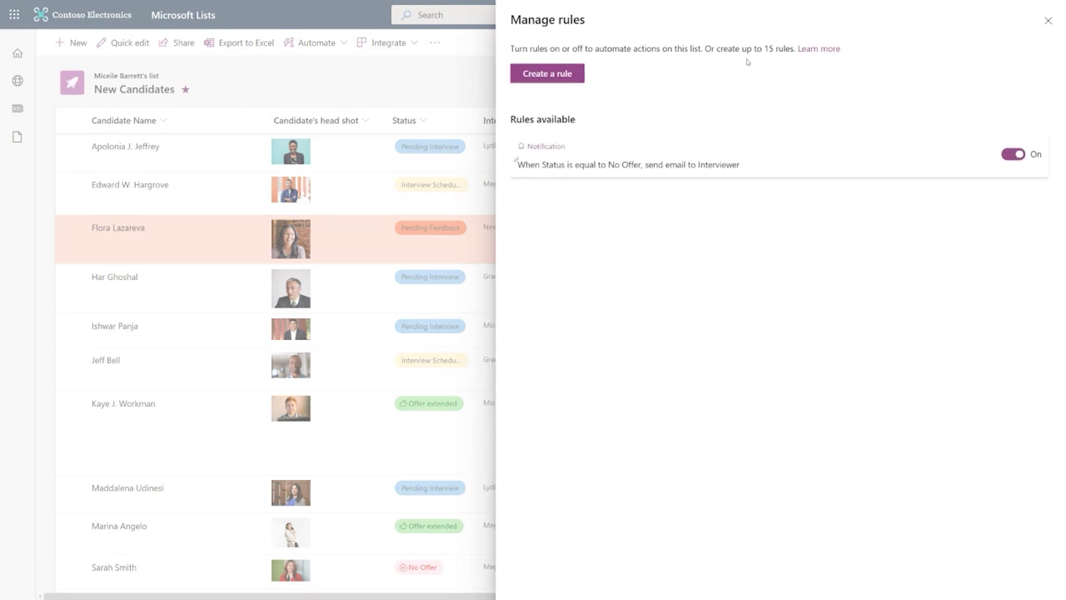
Close the managed rules, reopen them for another look at the No Offer notification rule, and return to the list.
{"action": "left_click", "coordinate": [1048, 20]}
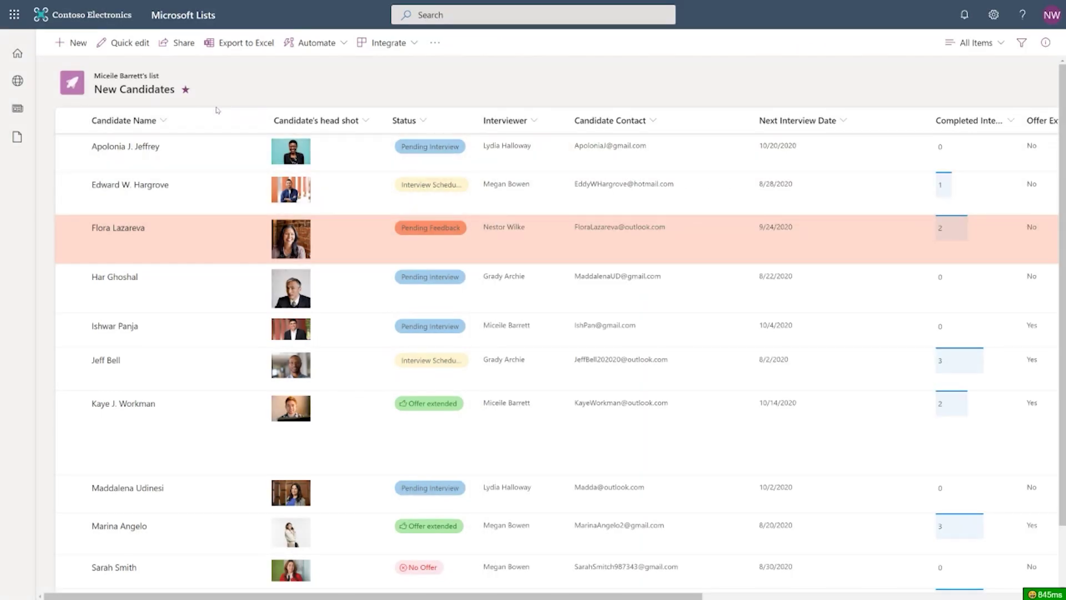
{"action": "left_click", "coordinate": [309, 45]}
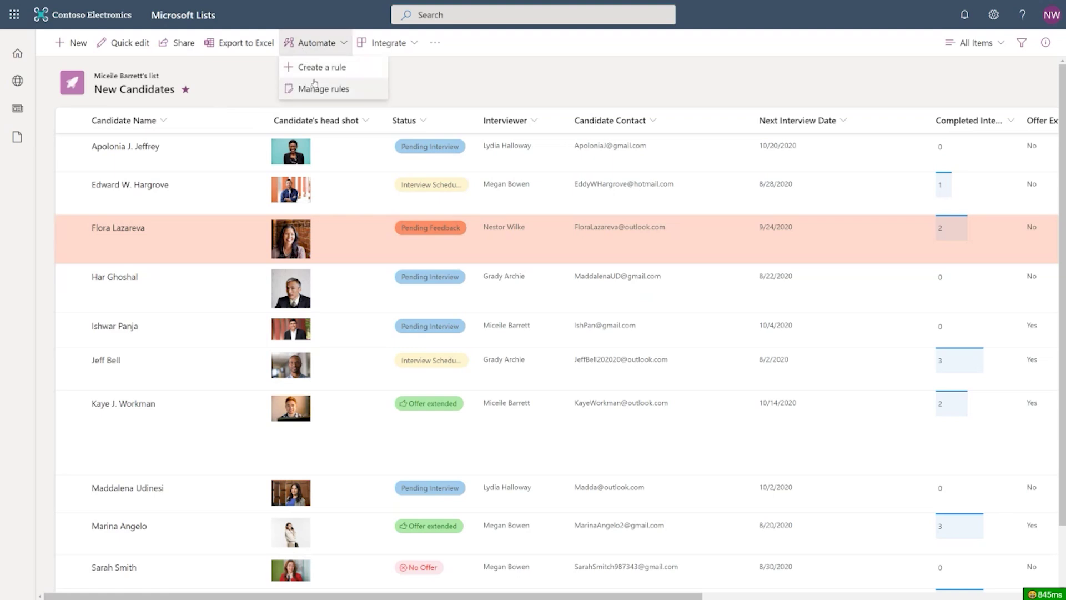
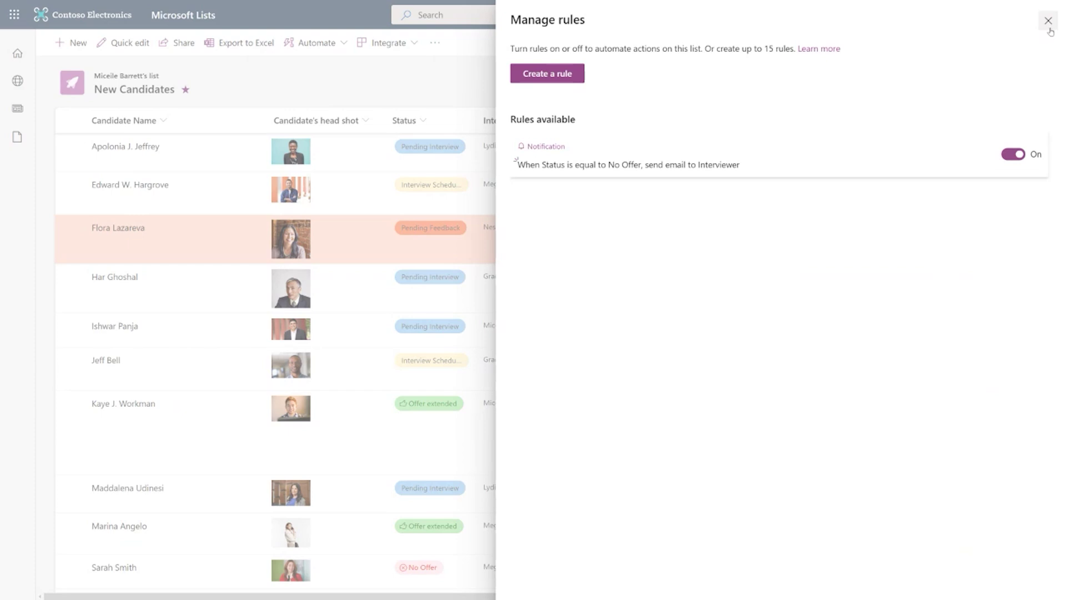
{"action": "left_click", "coordinate": [1049, 27]}
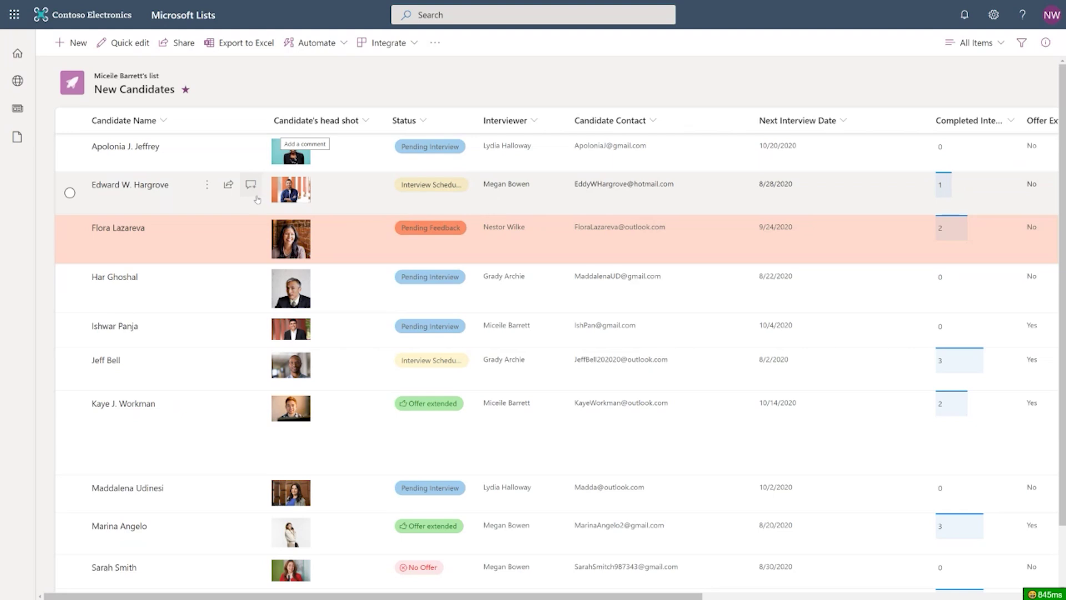
Set the Status of the highlighted Pending Feedback candidate to Offer extended and close the candidate's form.
{"action": "left_click", "coordinate": [138, 235]}
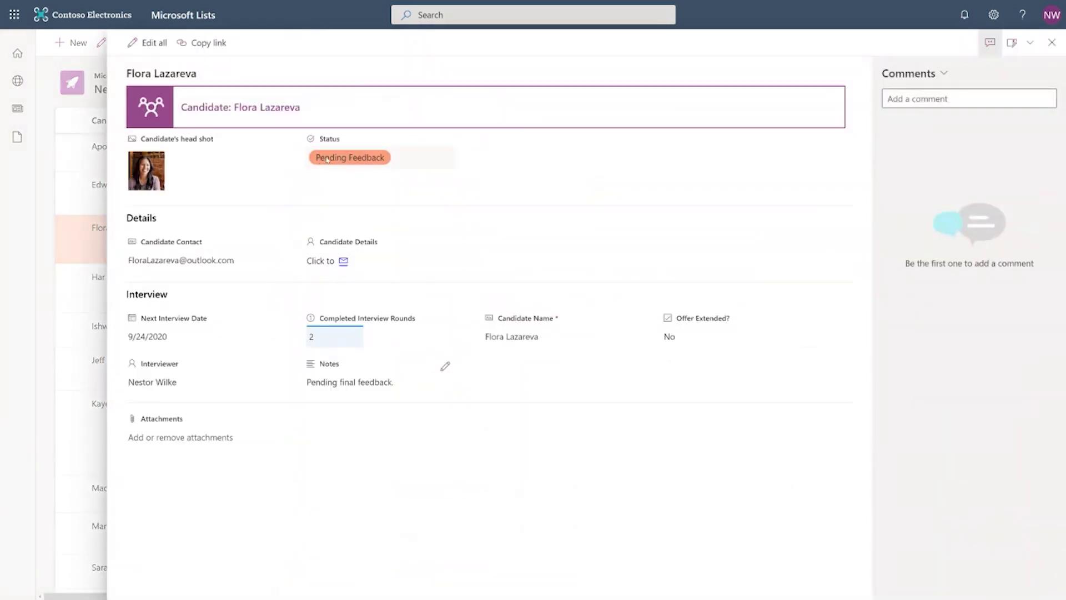
{"action": "left_click", "coordinate": [353, 160]}
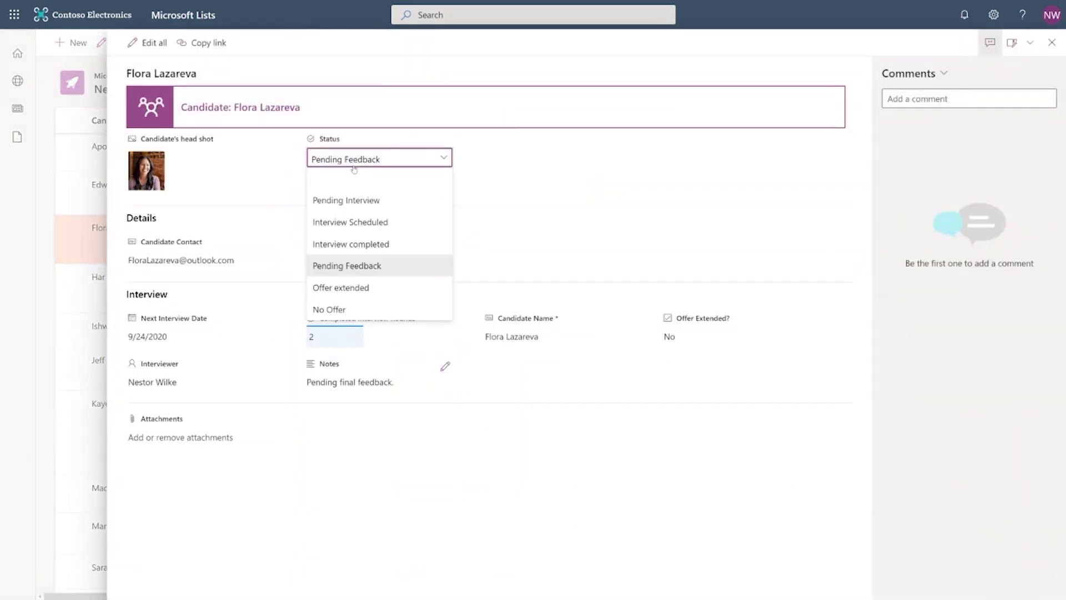
{"action": "left_click", "coordinate": [360, 287]}
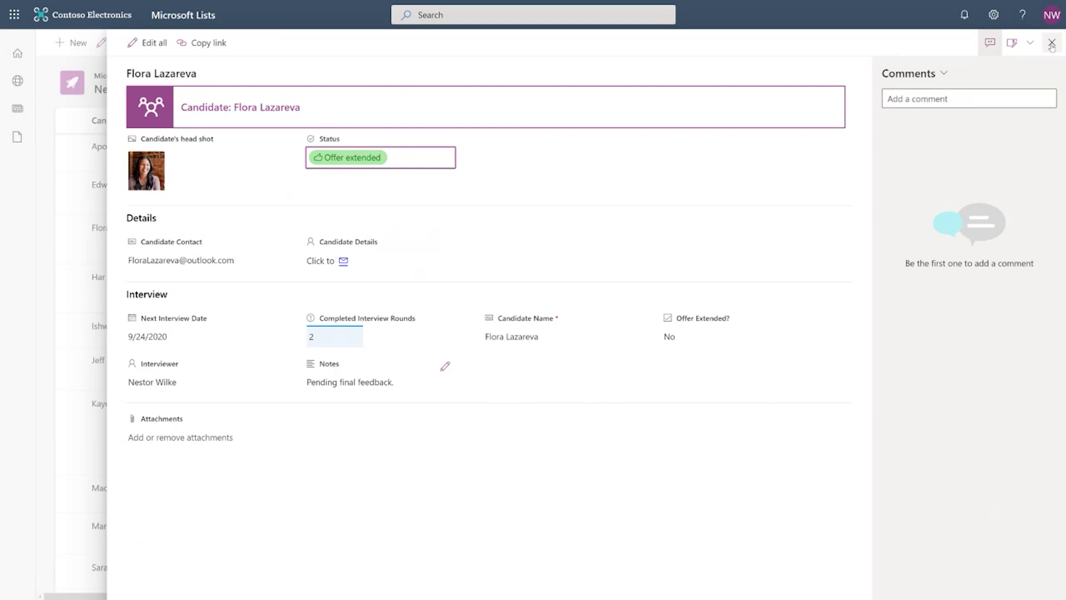
{"action": "left_click", "coordinate": [1052, 44]}
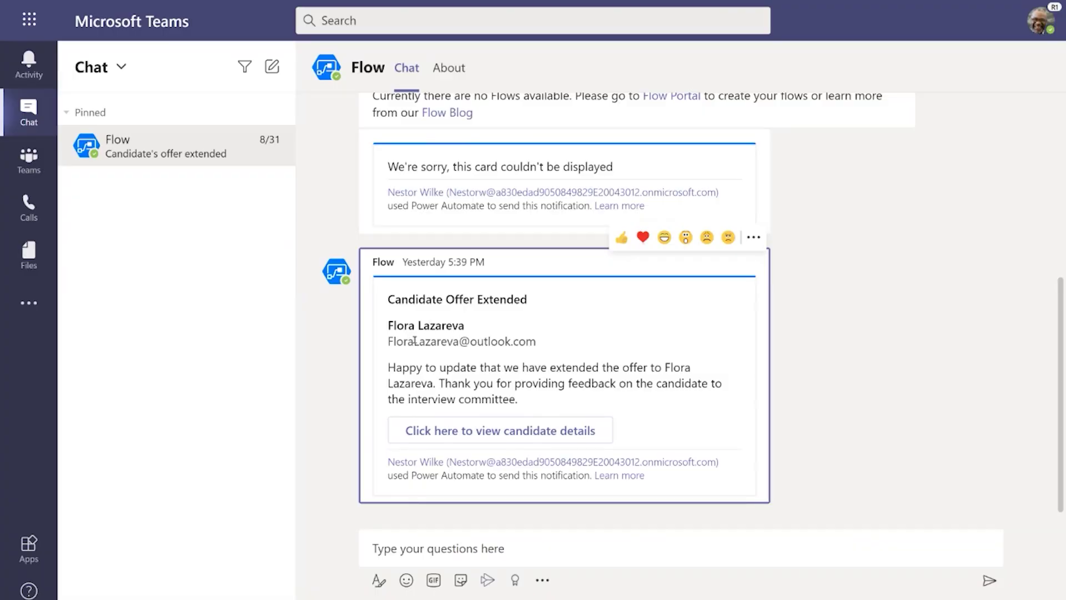
Switch to Microsoft Teams, read the Candidate Offer Extended card's heading, candidate name and message, and follow its link to the candidate details.
{"action": "left_click_drag", "start_coordinate": [389, 299], "coordinate": [521, 300]}
{"action": "left_click_drag", "start_coordinate": [394, 327], "coordinate": [487, 329]}
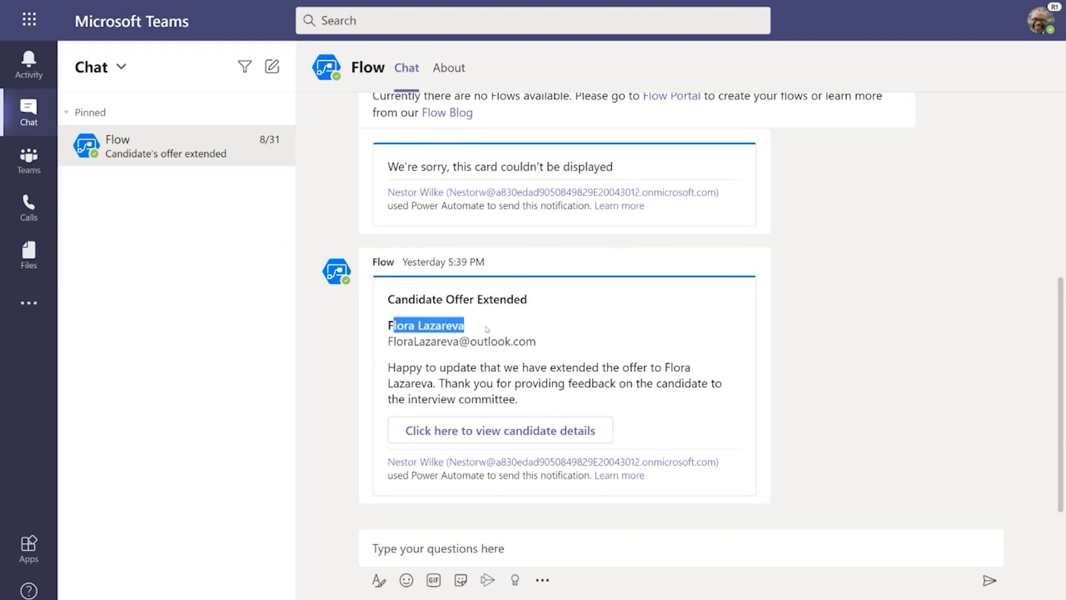
{"action": "left_click_drag", "start_coordinate": [388, 368], "coordinate": [515, 396]}
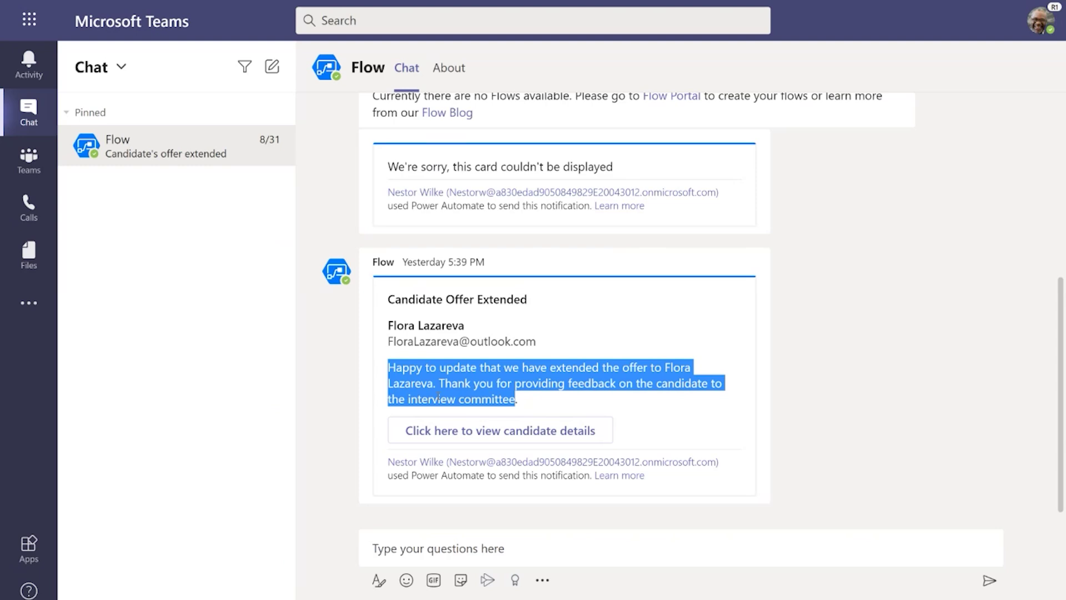
{"action": "left_click", "coordinate": [445, 434]}
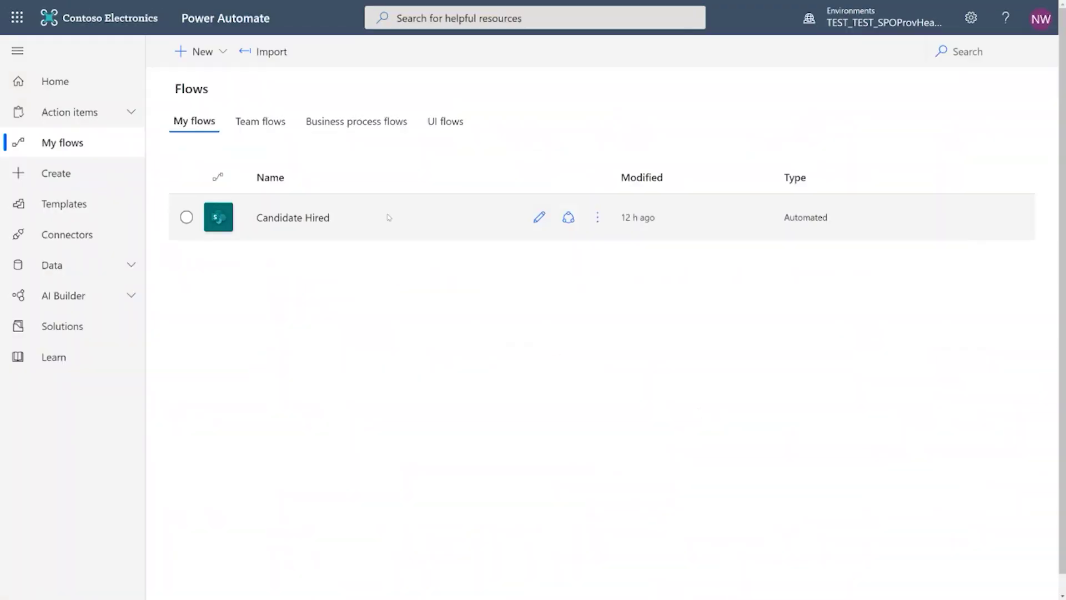
Switch to Power Automate, open the Candidate Hired flow for editing, and expand Condition and the nested Condition 2 to examine their branches.
{"action": "left_click", "coordinate": [538, 217]}
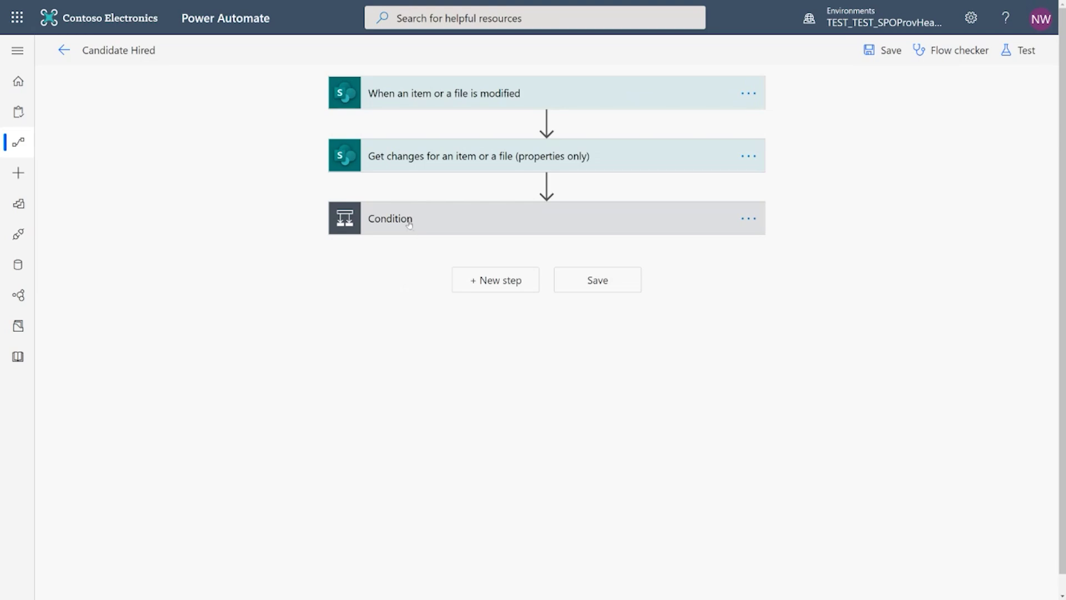
{"action": "left_click", "coordinate": [434, 214]}
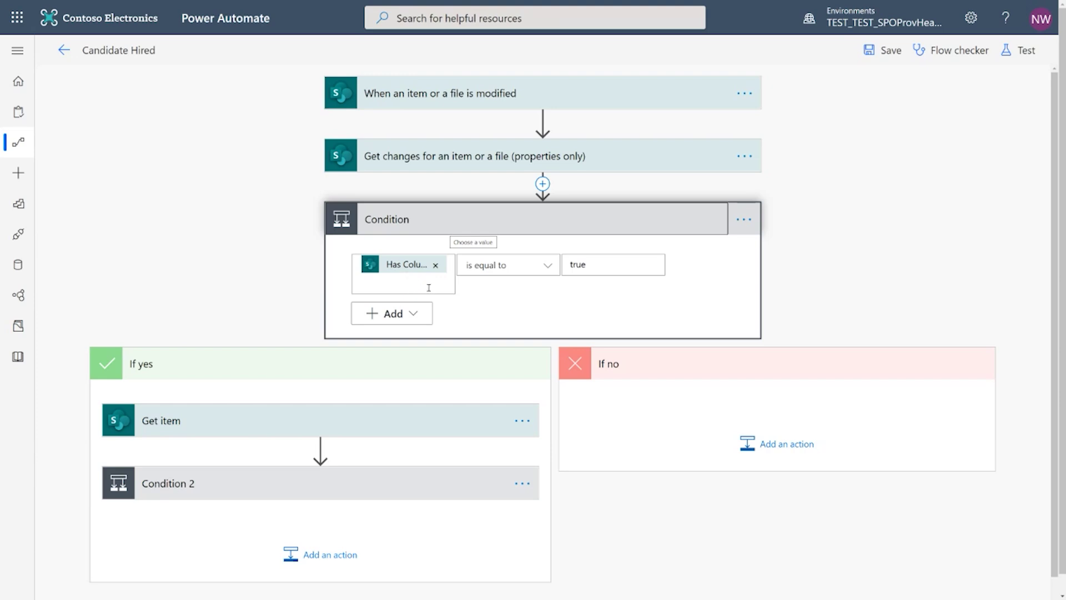
{"action": "scroll", "coordinate": [370, 408], "scroll_direction": "down", "scroll_amount": 1}
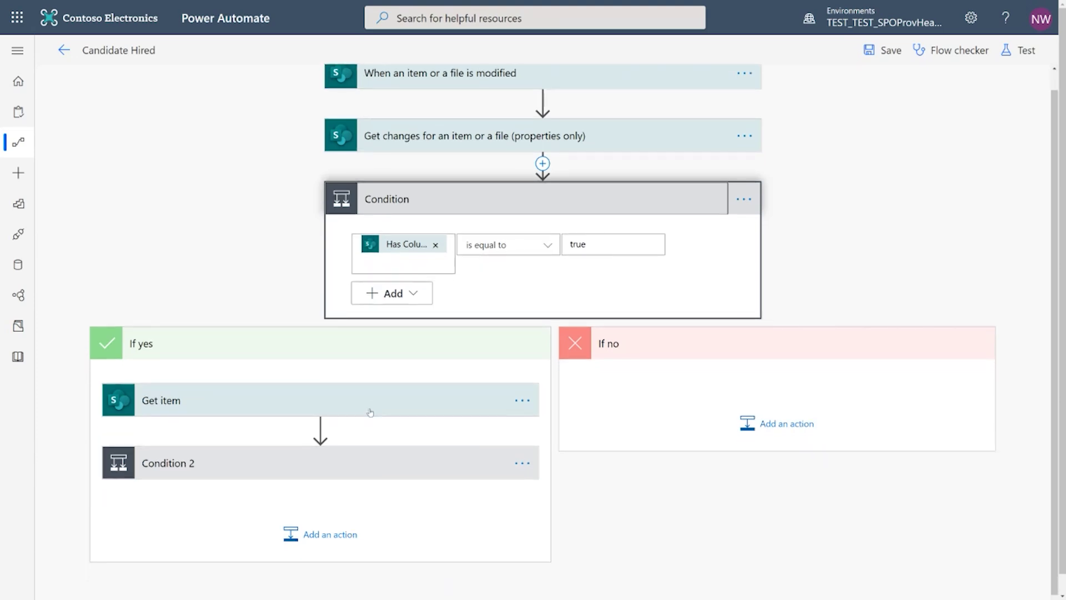
{"action": "left_click", "coordinate": [366, 464]}
{"action": "scroll", "coordinate": [449, 450], "scroll_direction": "down", "scroll_amount": 4}
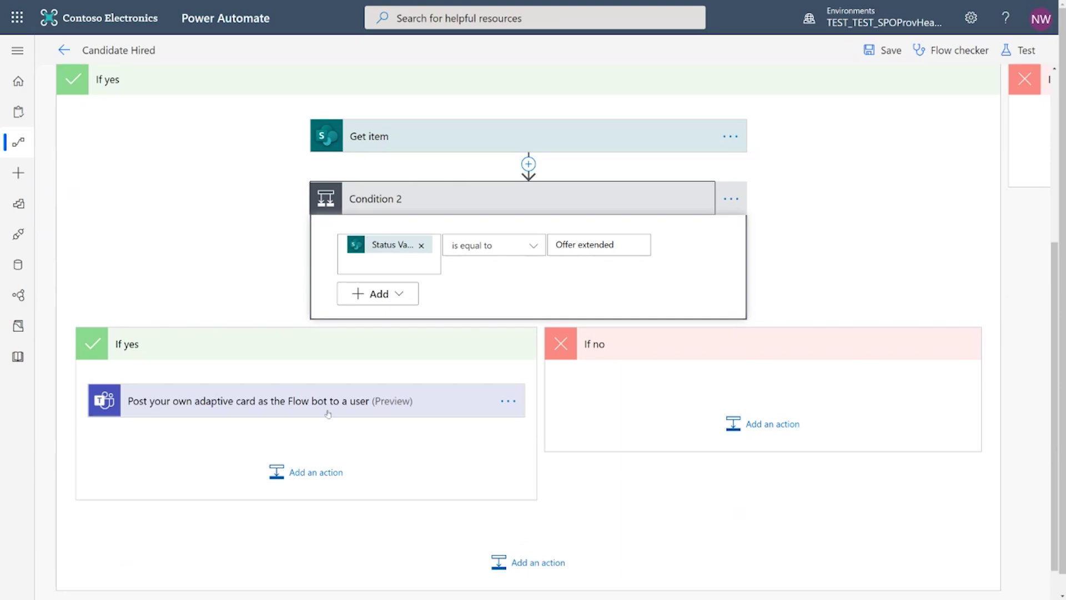
Examine the recipient and message JSON of the adaptive card action, and collapse that action and Condition 2.
{"action": "left_click", "coordinate": [288, 414]}
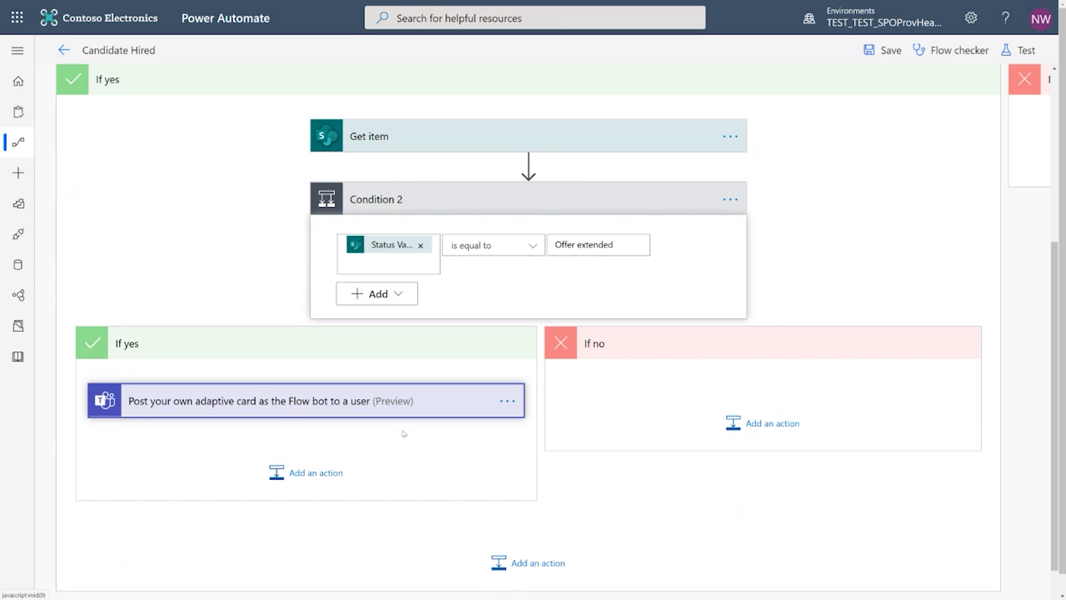
{"action": "scroll", "coordinate": [404, 433], "scroll_direction": "down", "scroll_amount": 4}
{"action": "scroll", "coordinate": [403, 433], "scroll_direction": "down", "scroll_amount": 3}
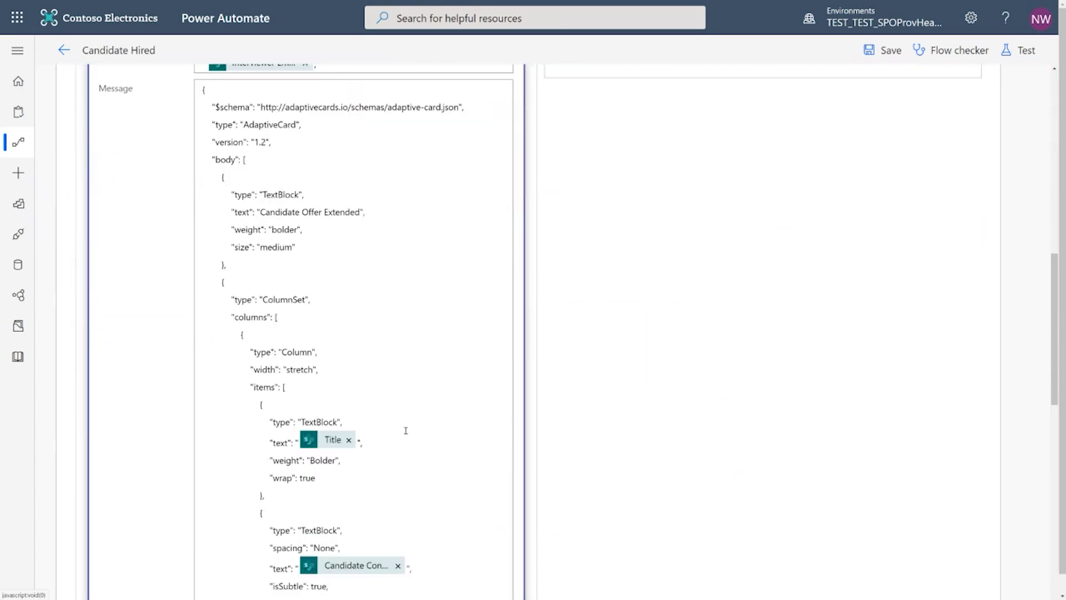
{"action": "scroll", "coordinate": [406, 432], "scroll_direction": "up", "scroll_amount": 7}
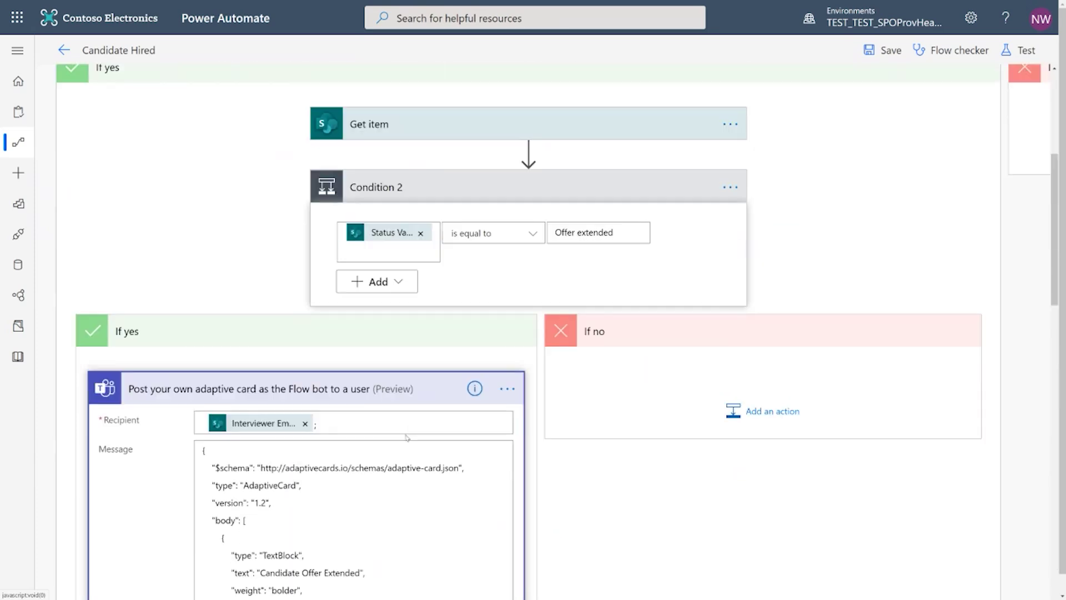
{"action": "left_click", "coordinate": [404, 376]}
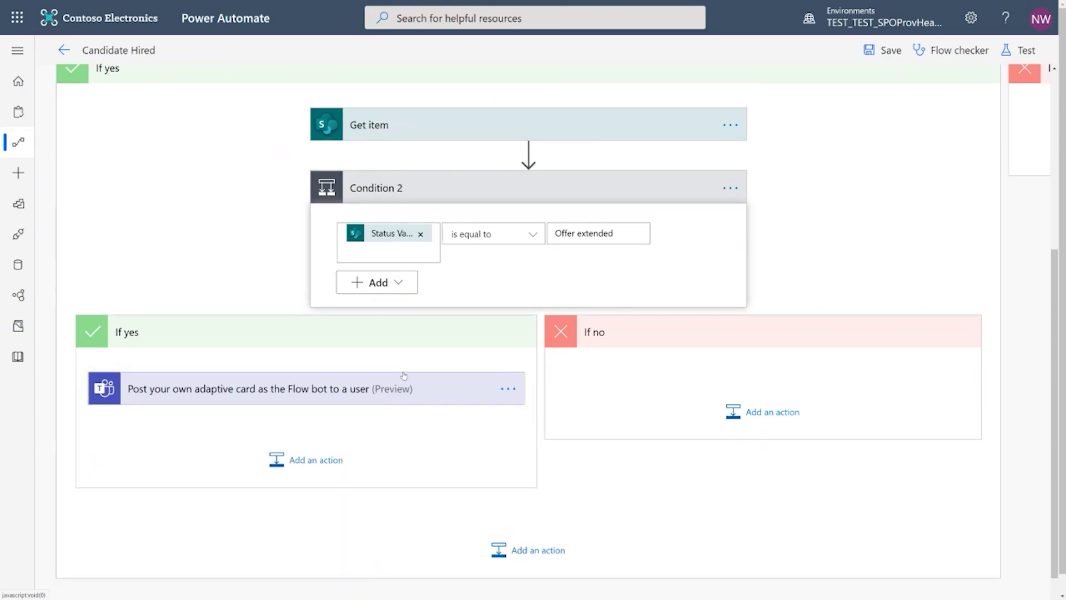
{"action": "left_click", "coordinate": [429, 192]}
{"action": "scroll", "coordinate": [539, 326], "scroll_direction": "up", "scroll_amount": 1}
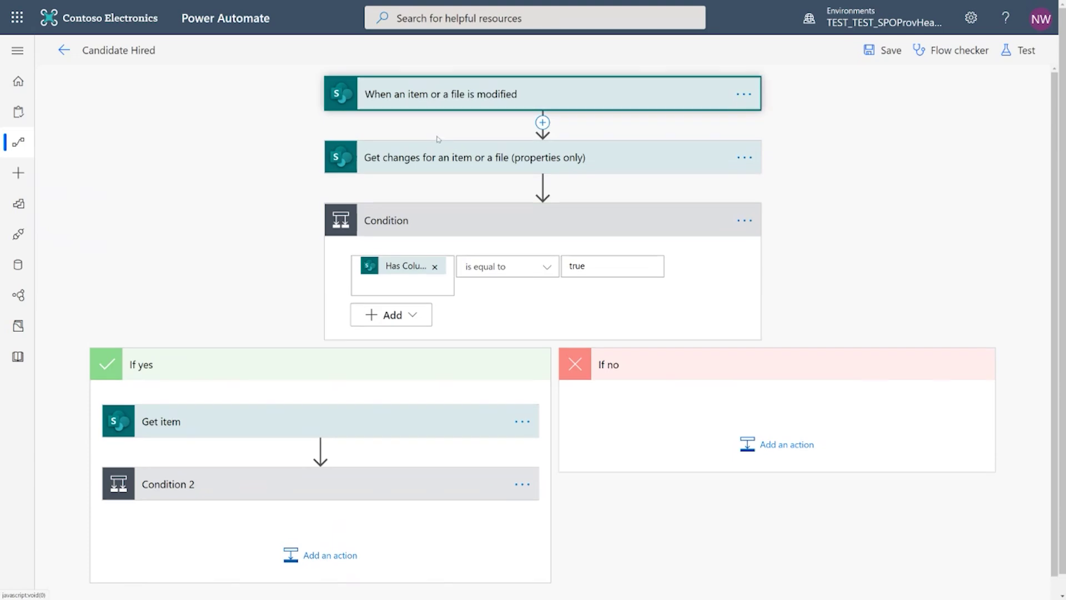
Inspect the "When an item or a file is modified" trigger and its available lists, keep New Candidates, and collapse the trigger.
{"action": "left_click", "coordinate": [405, 100]}
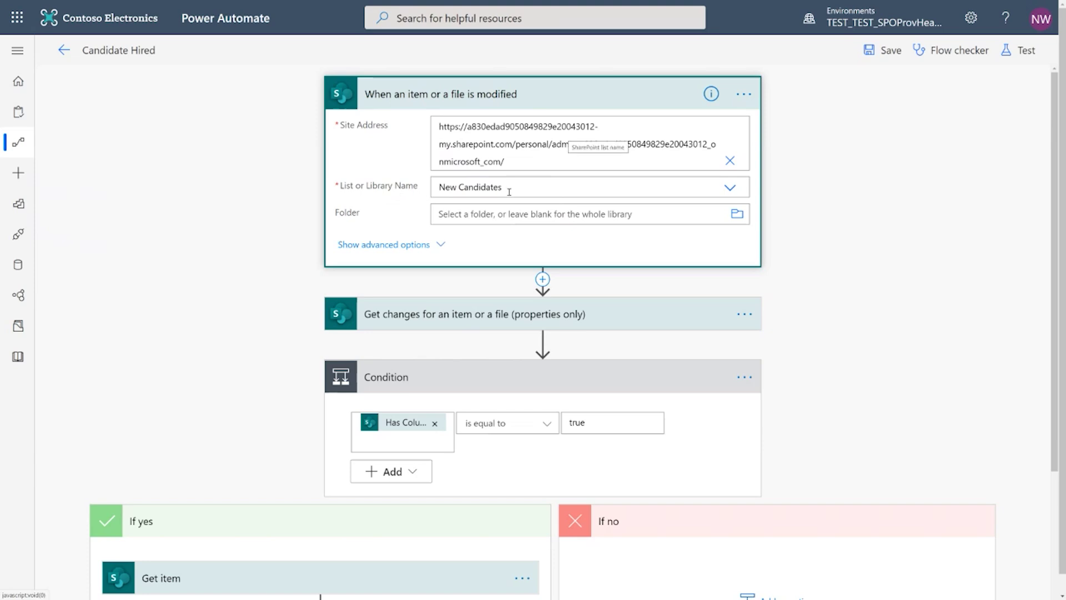
{"action": "left_click", "coordinate": [731, 189]}
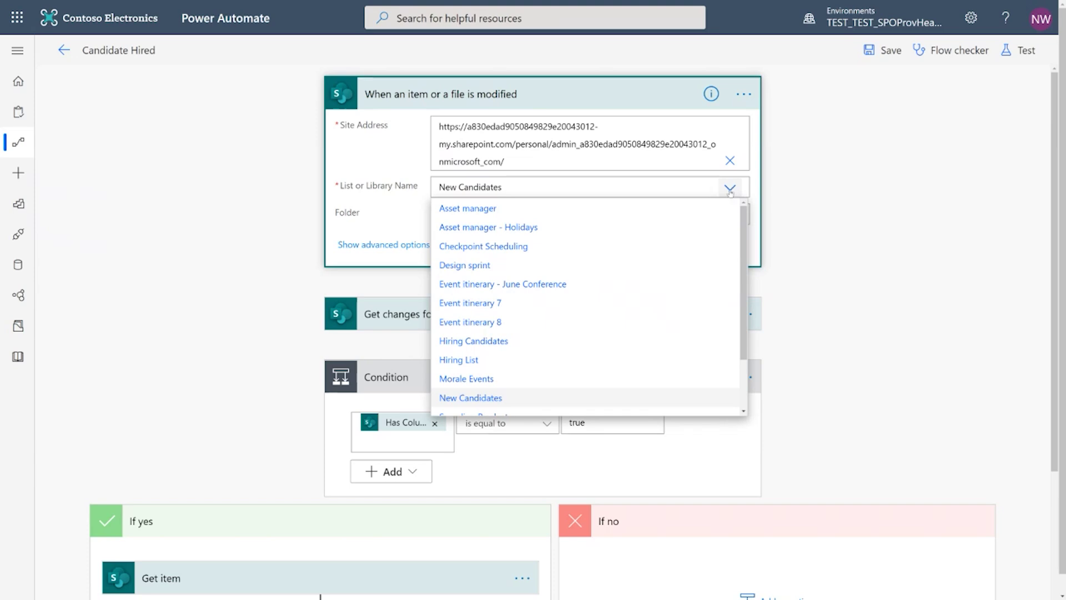
{"action": "left_click", "coordinate": [353, 223]}
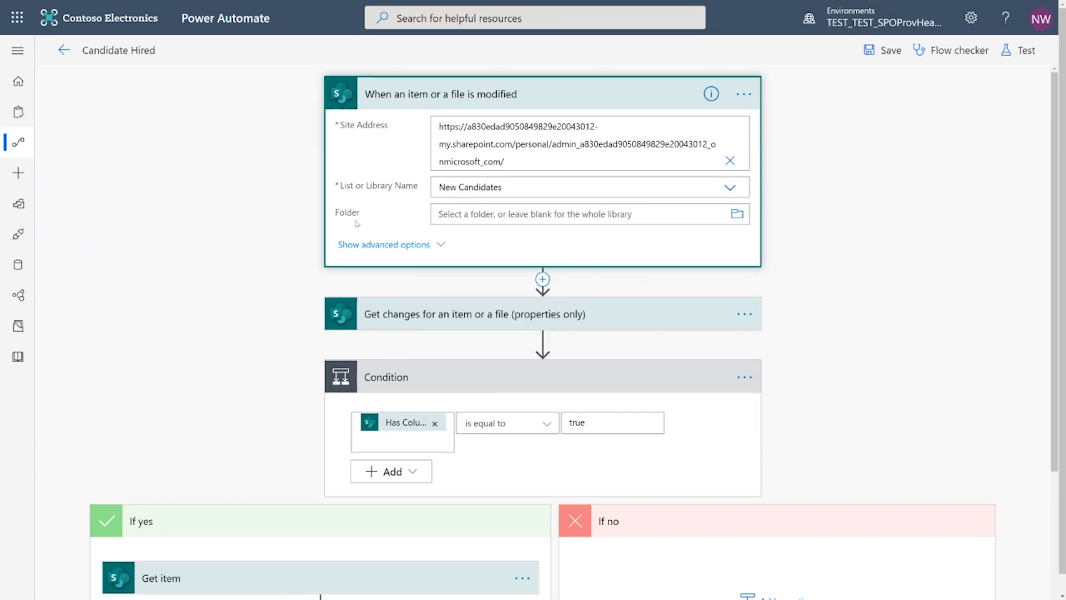
{"action": "left_click", "coordinate": [407, 102]}
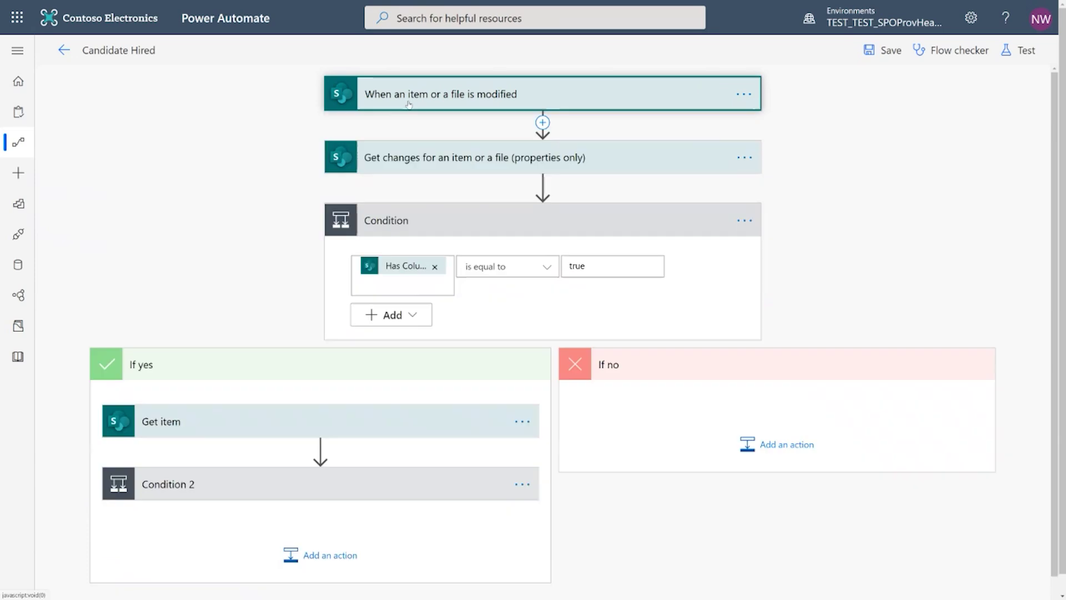
Inspect the "Get changes for an item or a file" action and search the dynamic content for its Since field for "token".
{"action": "left_click", "coordinate": [425, 162]}
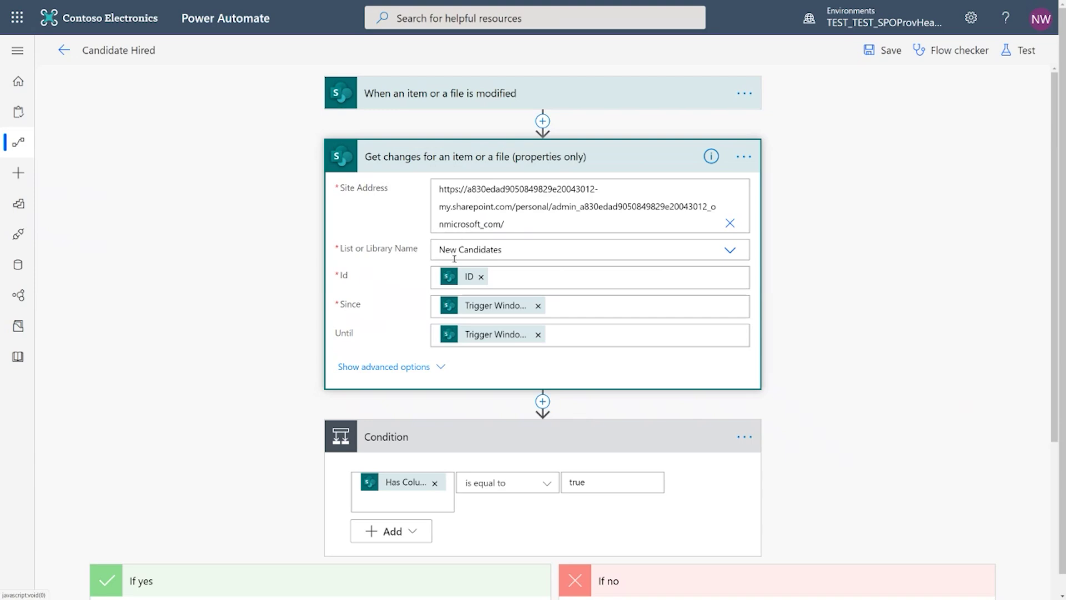
{"action": "mouse_move", "coordinate": [460, 282]}
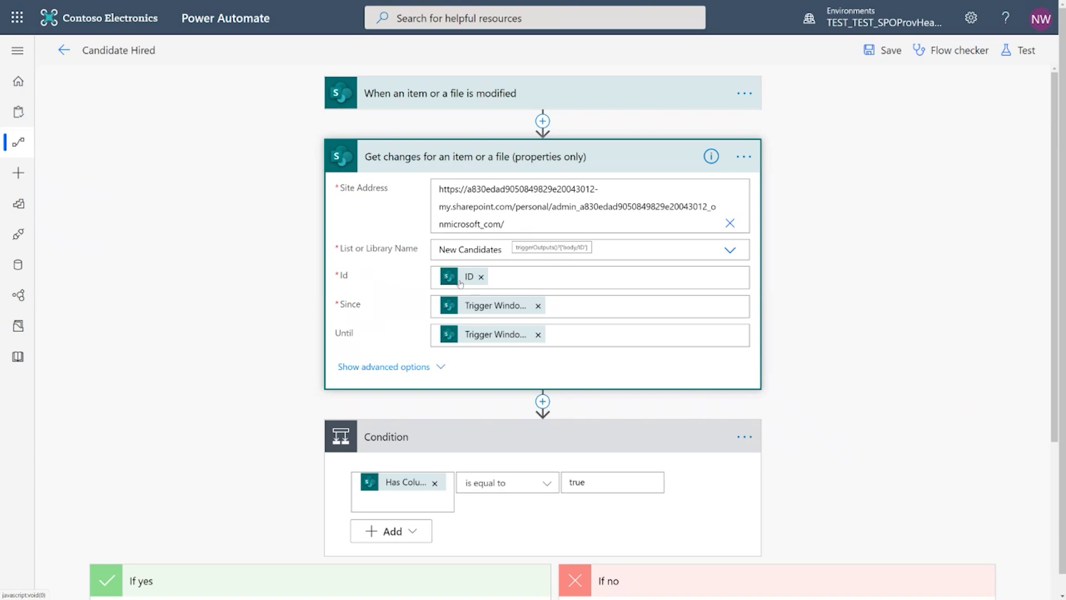
{"action": "left_click", "coordinate": [588, 304]}
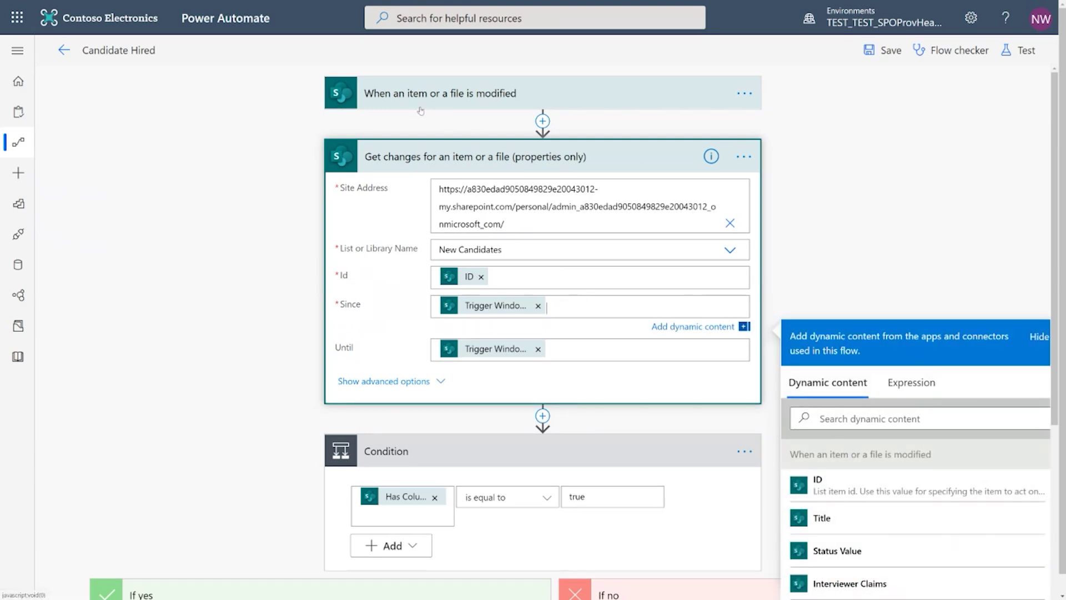
{"action": "left_click", "coordinate": [870, 419]}
{"action": "type", "text": "token"}
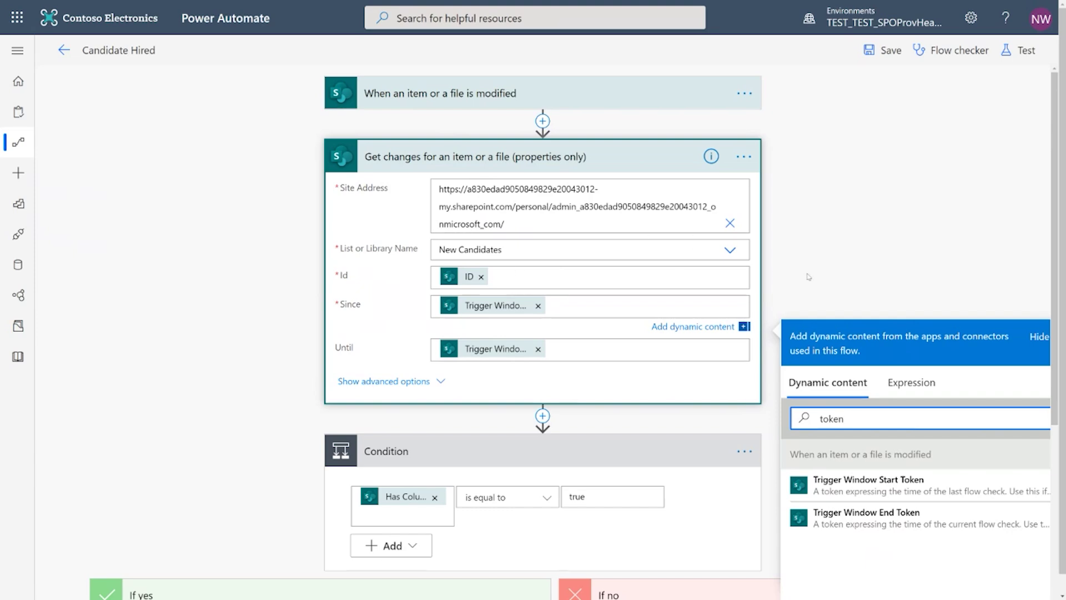
{"action": "left_click", "coordinate": [809, 277]}
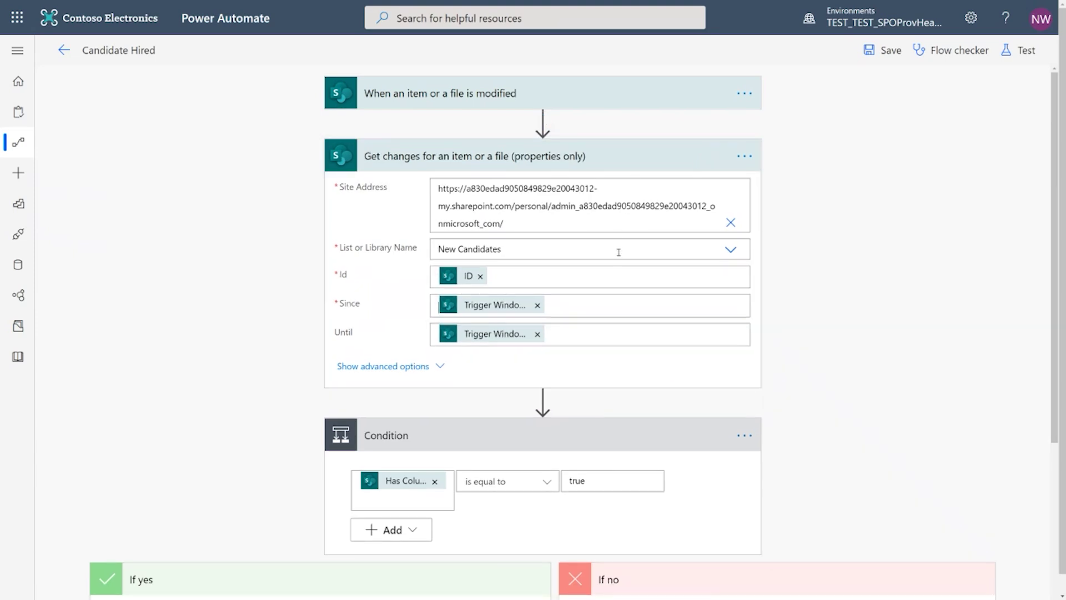
Read the help note on column changes and list versioning for the "Get changes" action, and collapse the action.
{"action": "left_click", "coordinate": [607, 281]}
{"action": "left_click", "coordinate": [711, 156]}
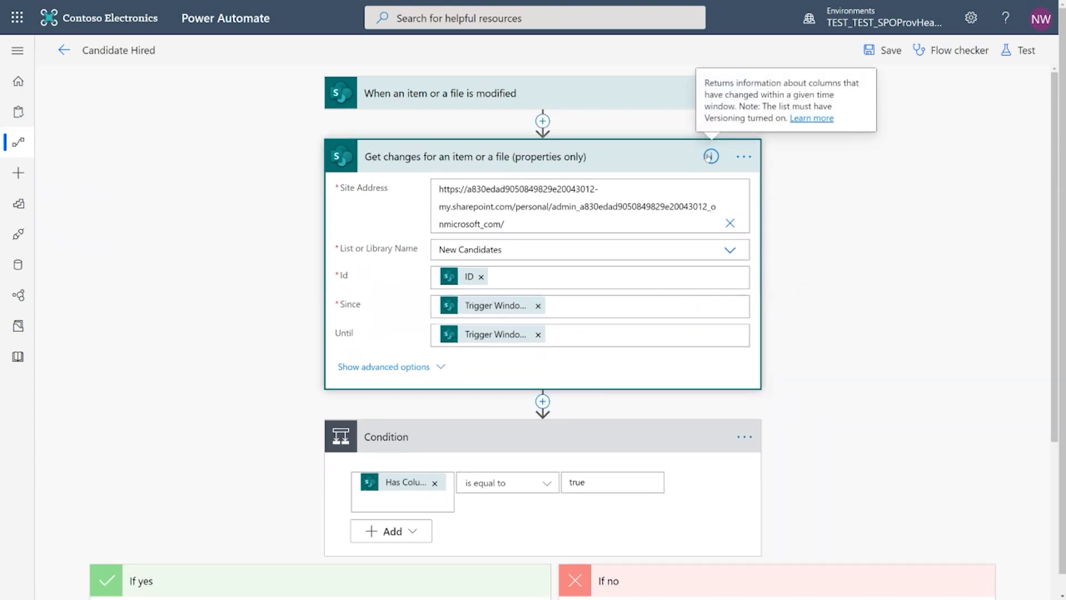
{"action": "left_click_drag", "start_coordinate": [763, 105], "coordinate": [786, 118]}
{"action": "left_click", "coordinate": [780, 118]}
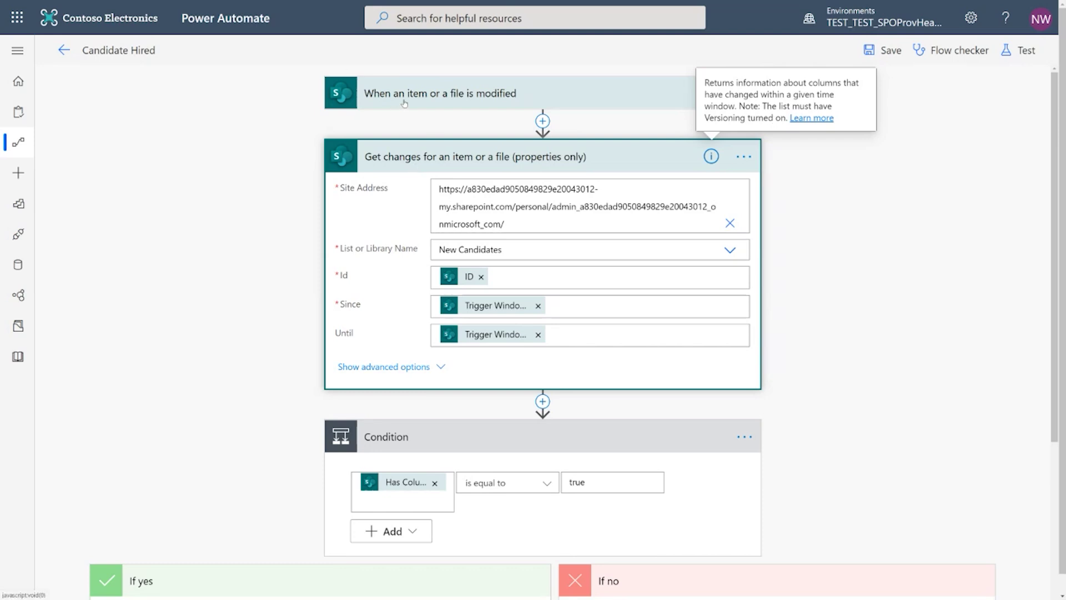
{"action": "left_click", "coordinate": [407, 158]}
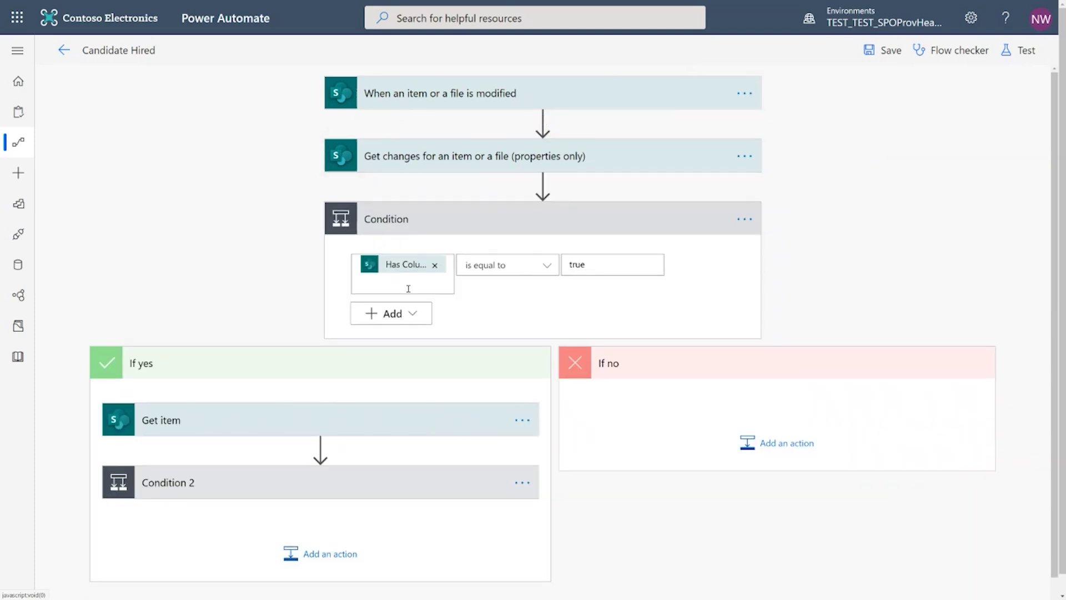
Examine the "Has Column Changed" options in the first Condition's dynamic content, and check the value it is compared with.
{"action": "left_click", "coordinate": [408, 289]}
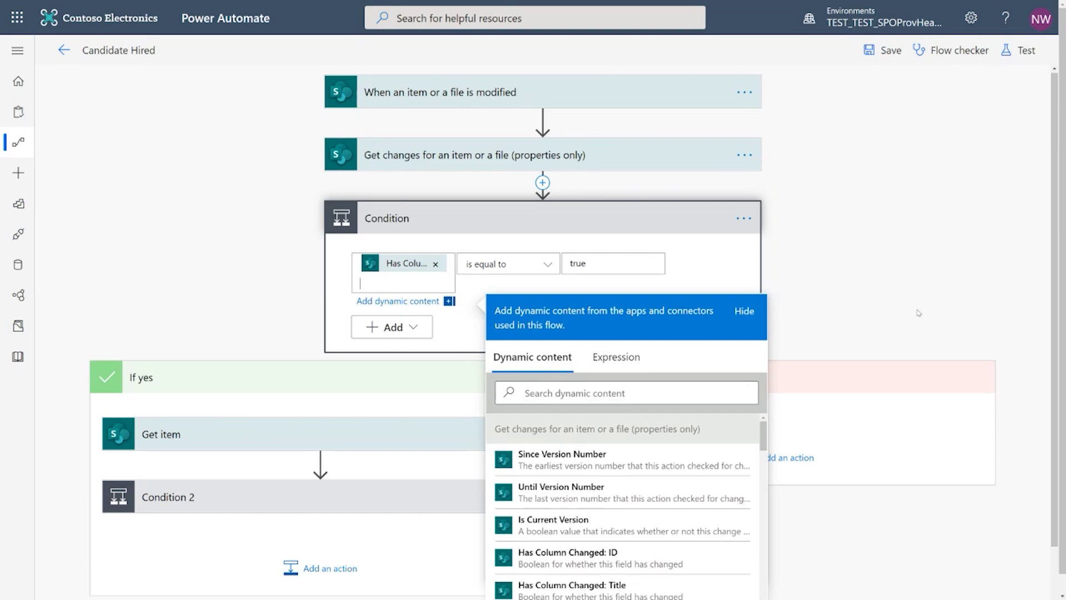
{"action": "scroll", "coordinate": [919, 313], "scroll_direction": "down", "scroll_amount": 1}
{"action": "scroll", "coordinate": [680, 369], "scroll_direction": "down", "scroll_amount": 2}
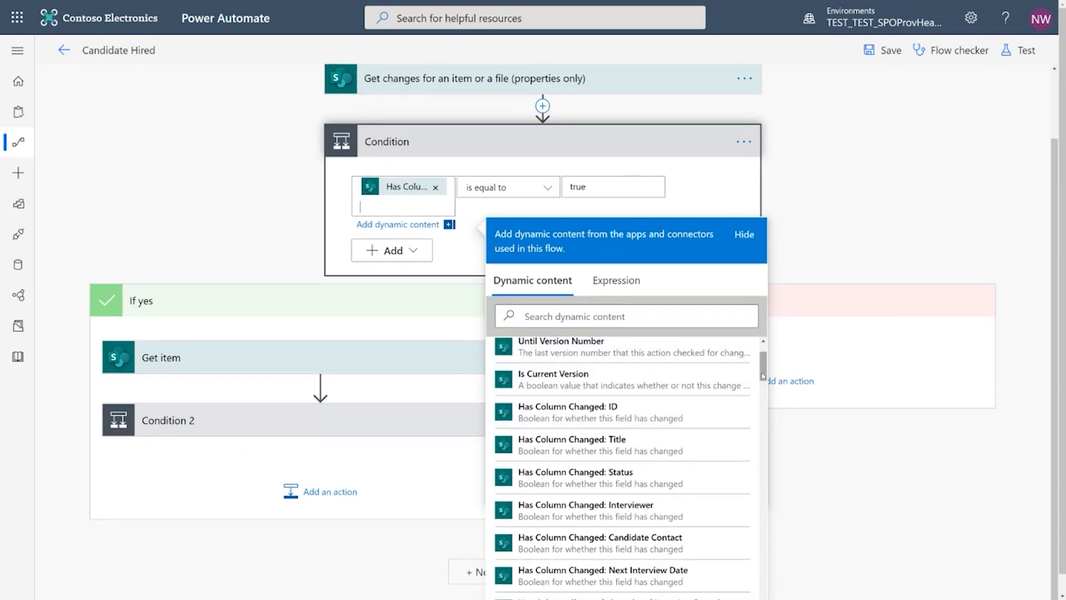
{"action": "scroll", "coordinate": [578, 425], "scroll_direction": "up", "scroll_amount": 2}
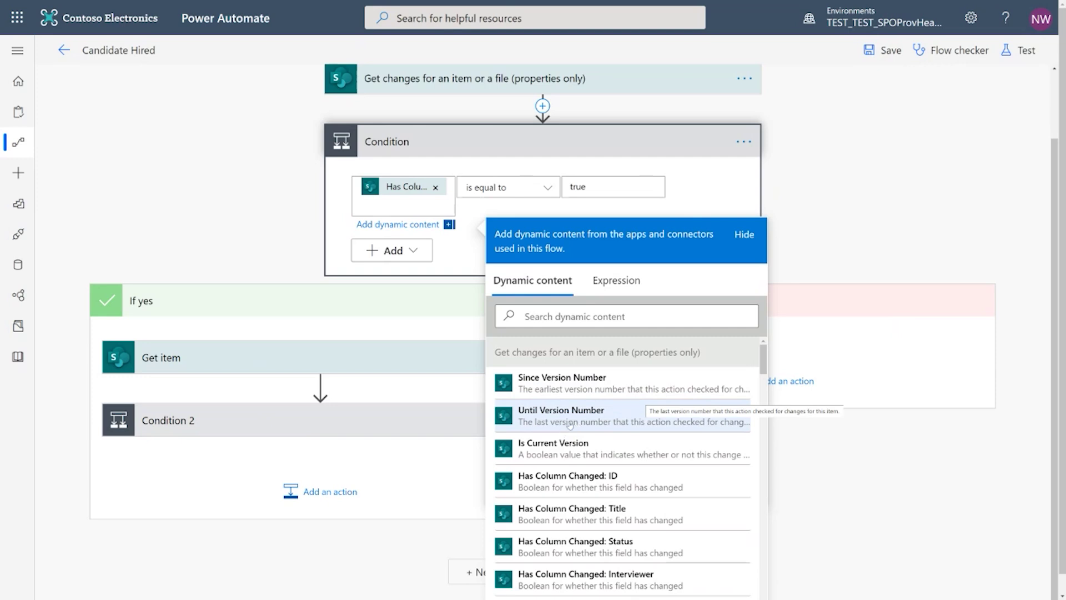
{"action": "scroll", "coordinate": [613, 448], "scroll_direction": "down", "scroll_amount": 3}
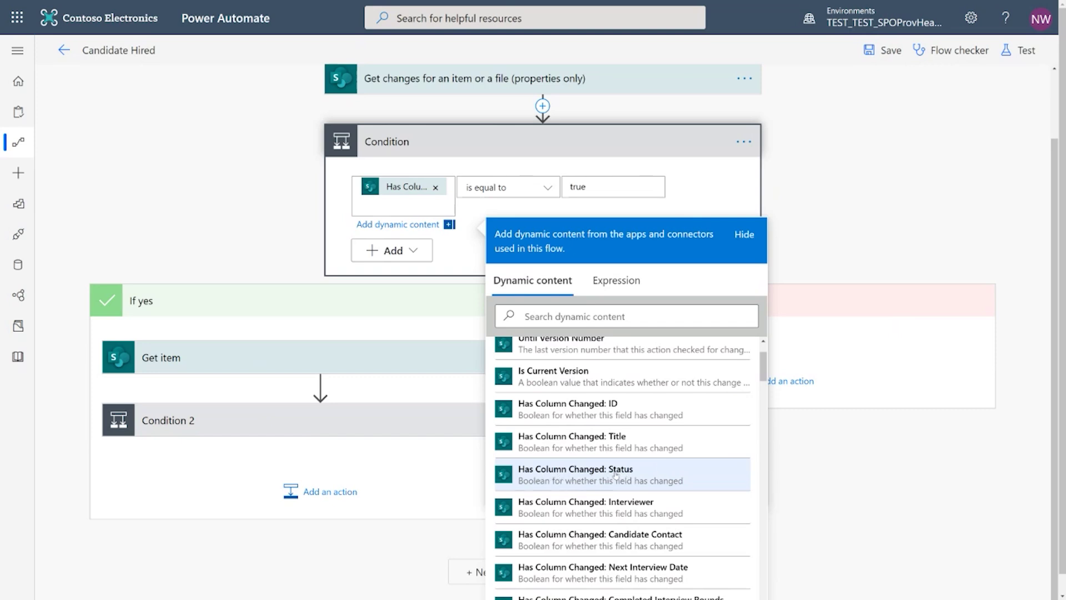
{"action": "mouse_move", "coordinate": [413, 189]}
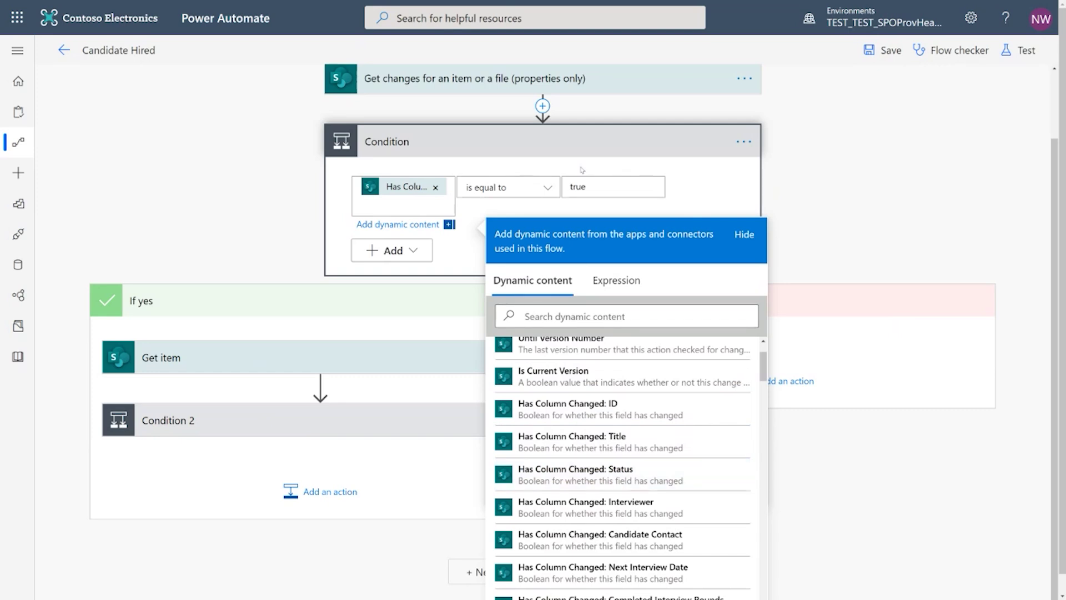
{"action": "left_click", "coordinate": [586, 186]}
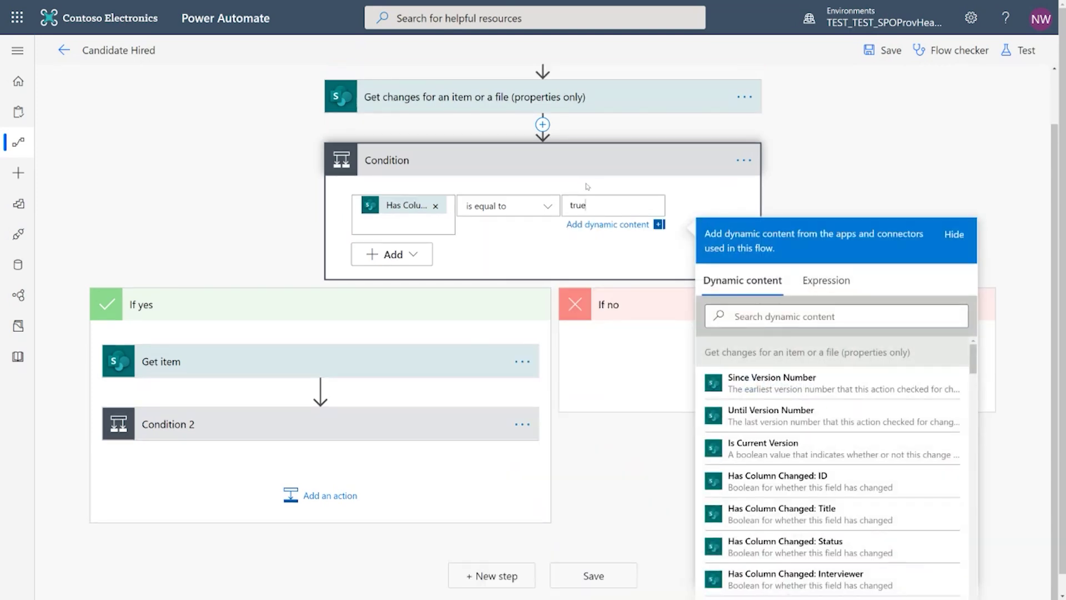
{"action": "mouse_move", "coordinate": [399, 210]}
Inspect the Get item action, the Condition 2 status check, and the adaptive card's message JSON through to its end.
{"action": "left_click", "coordinate": [249, 361]}
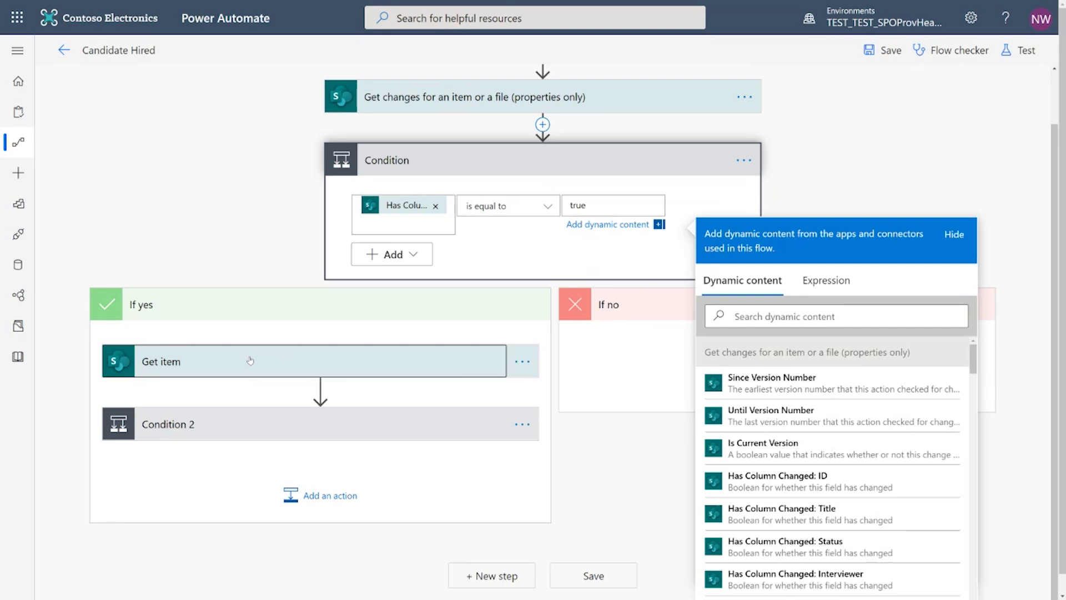
{"action": "scroll", "coordinate": [293, 361], "scroll_direction": "down", "scroll_amount": 3}
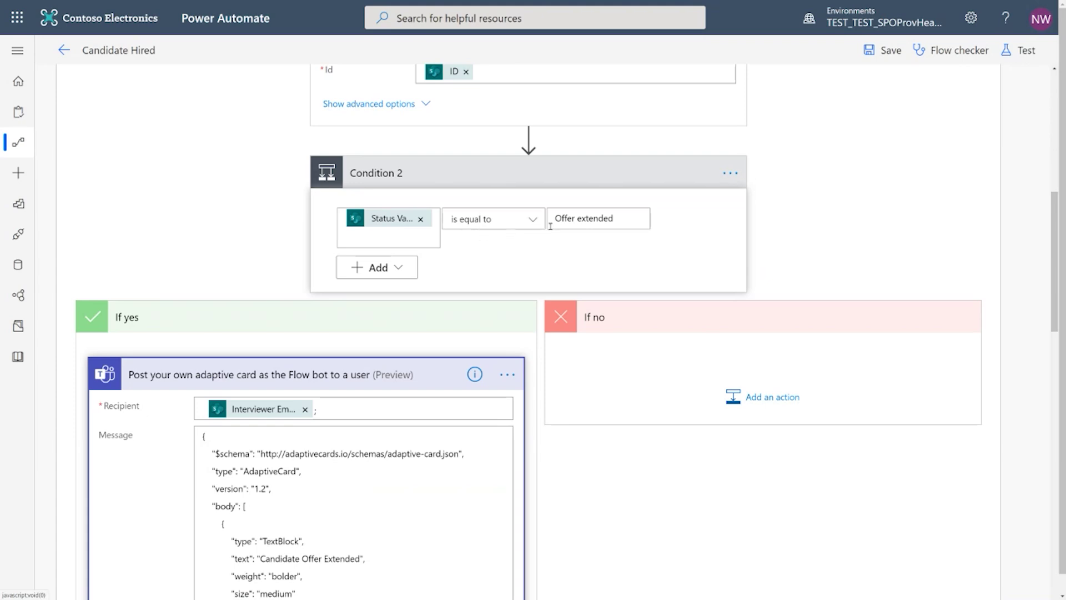
{"action": "scroll", "coordinate": [544, 236], "scroll_direction": "down", "scroll_amount": 3}
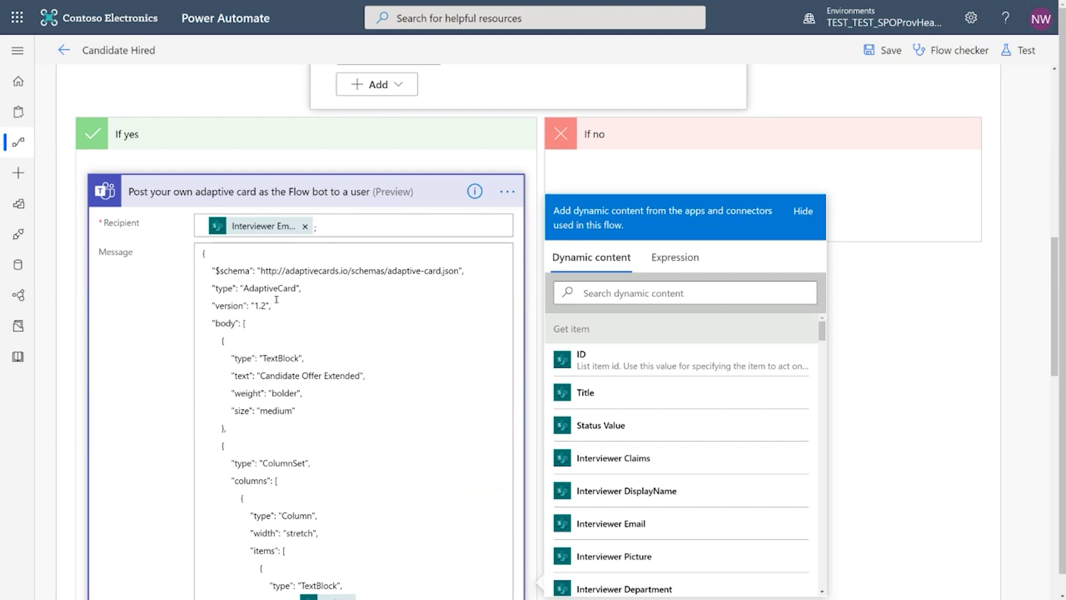
{"action": "scroll", "coordinate": [304, 285], "scroll_direction": "down", "scroll_amount": 6}
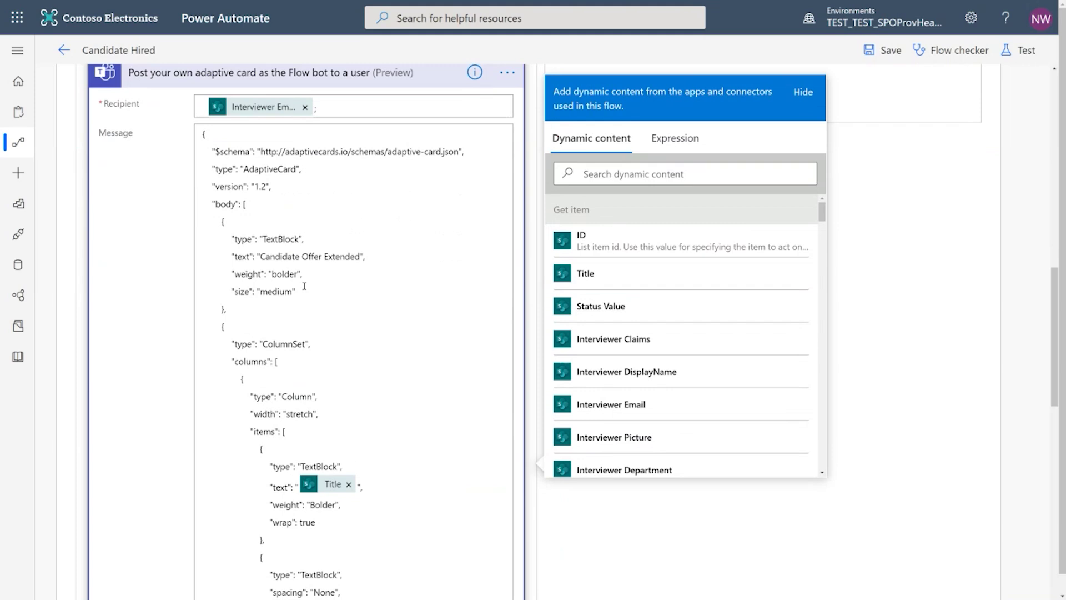
{"action": "scroll", "coordinate": [304, 285], "scroll_direction": "down", "scroll_amount": 10}
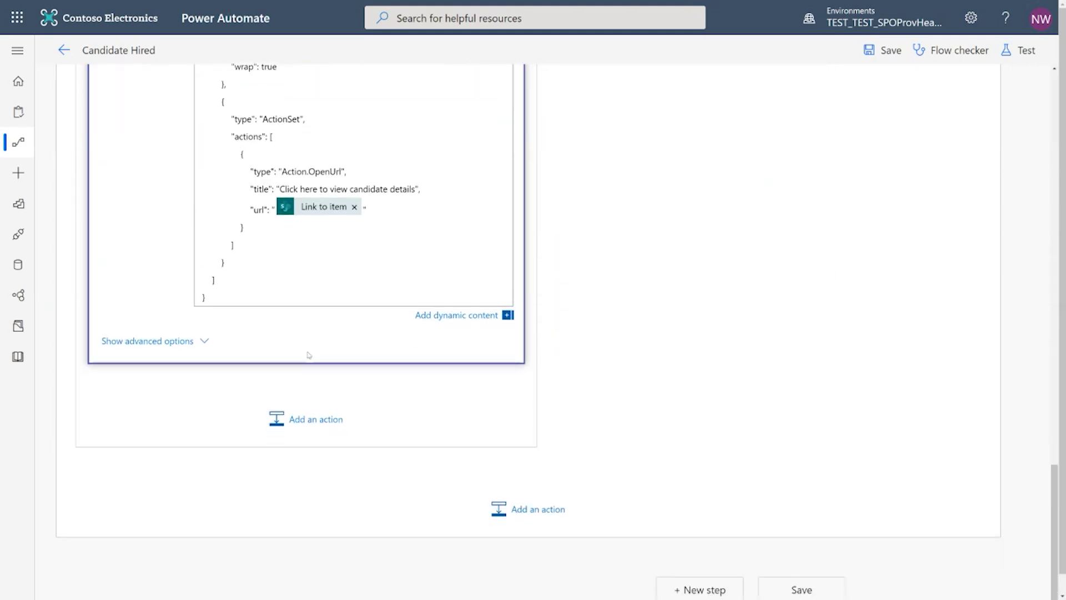
Browse the Microsoft Teams actions available after the adaptive card action in Condition 2's If yes branch, and discard the new action.
{"action": "left_click", "coordinate": [313, 419]}
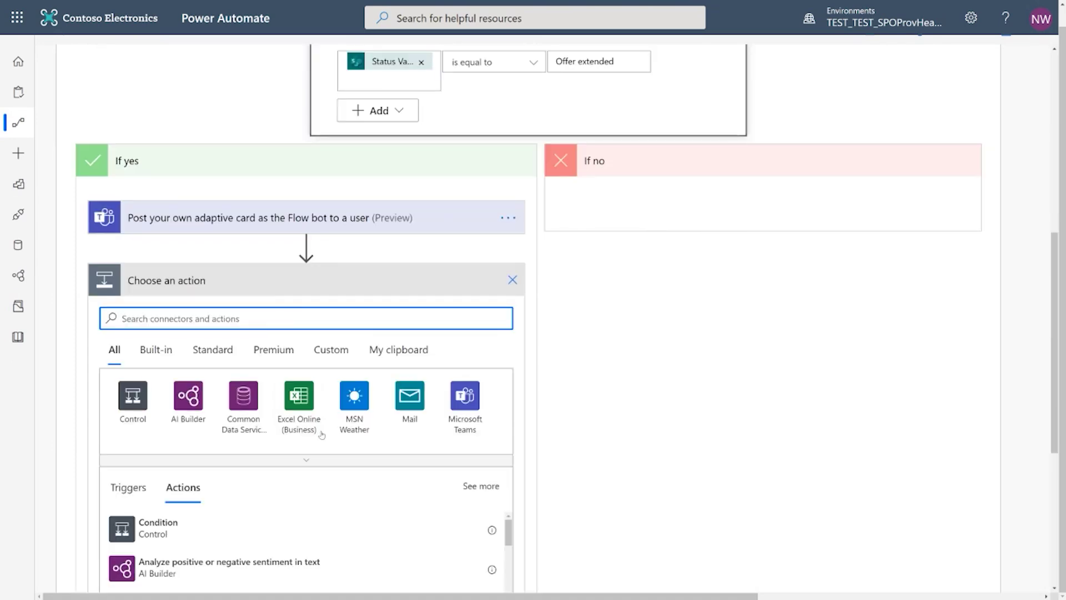
{"action": "left_click", "coordinate": [465, 396]}
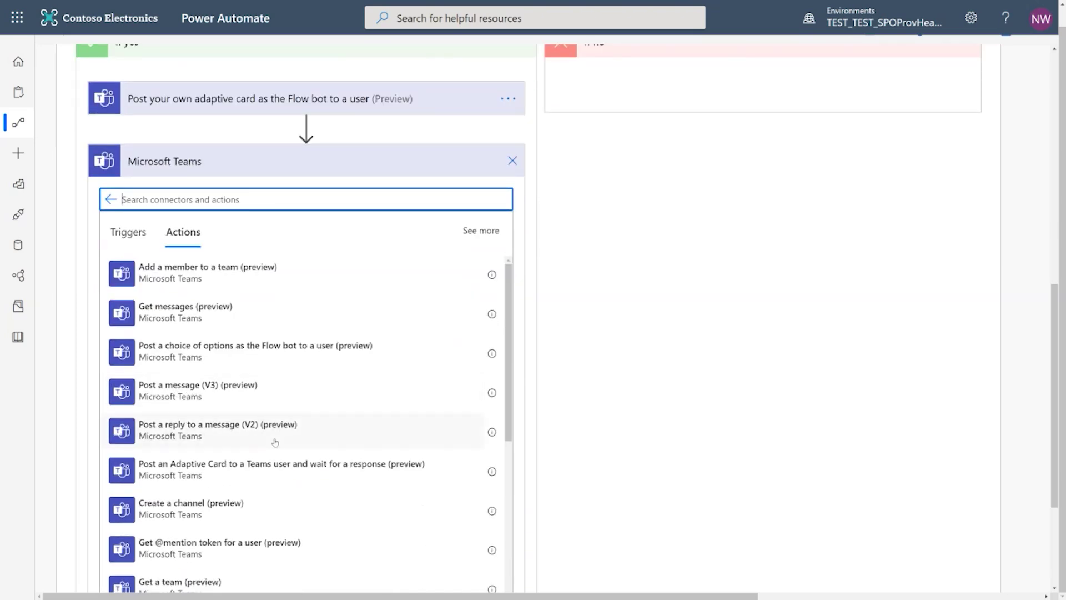
{"action": "scroll", "coordinate": [275, 442], "scroll_direction": "down", "scroll_amount": 6}
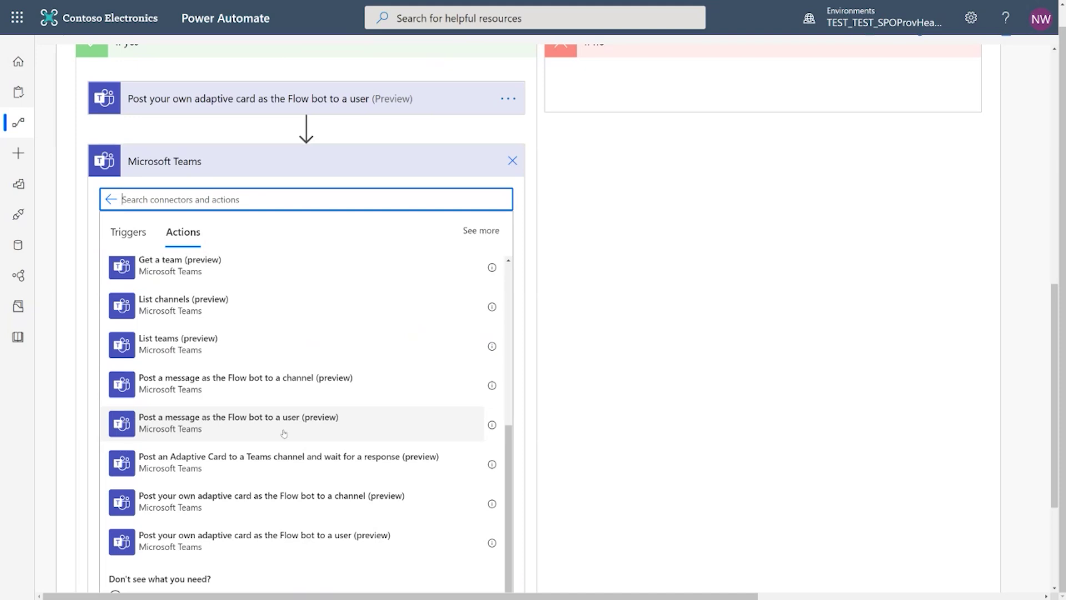
{"action": "left_click", "coordinate": [513, 160]}
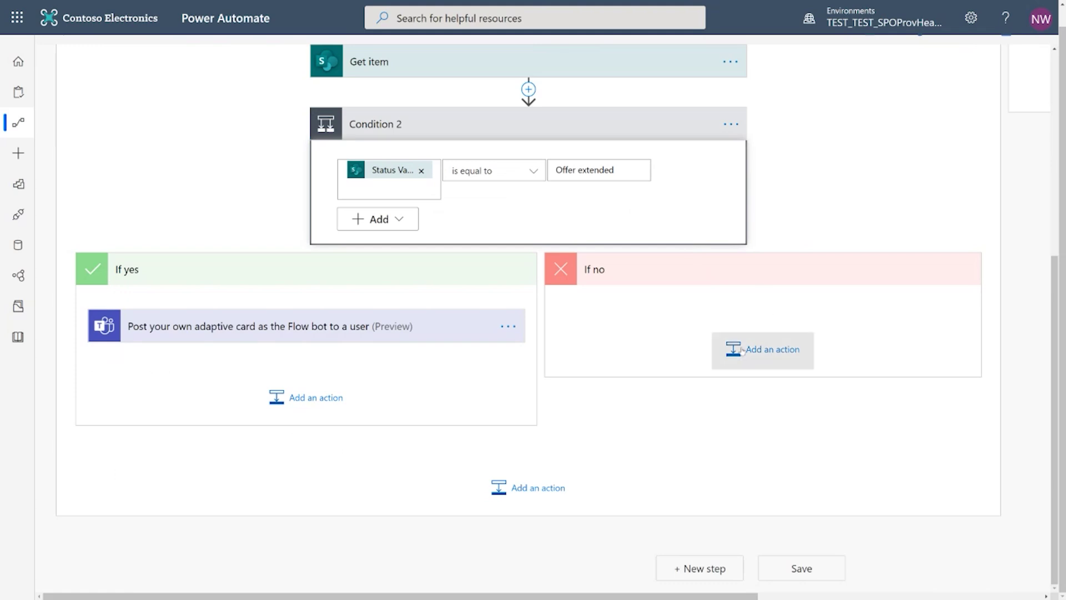
Review the whole flow from the modification trigger through both conditions to the adaptive card action.
{"action": "scroll", "coordinate": [662, 123], "scroll_direction": "up", "scroll_amount": 6}
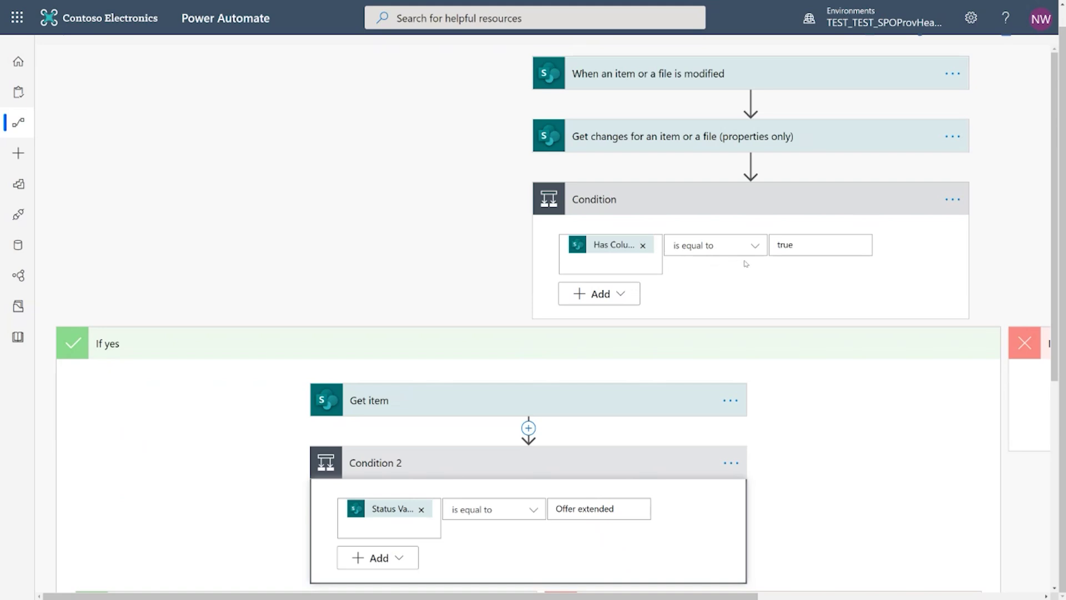
{"action": "scroll", "coordinate": [746, 263], "scroll_direction": "down", "scroll_amount": 3}
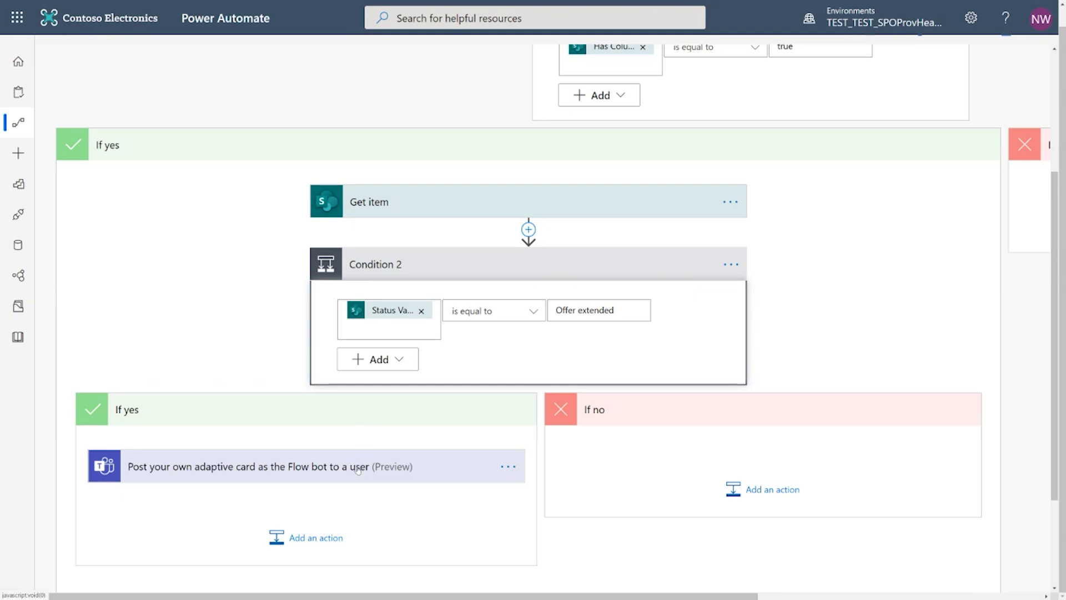
{"action": "scroll", "coordinate": [516, 231], "scroll_direction": "up", "scroll_amount": 4}
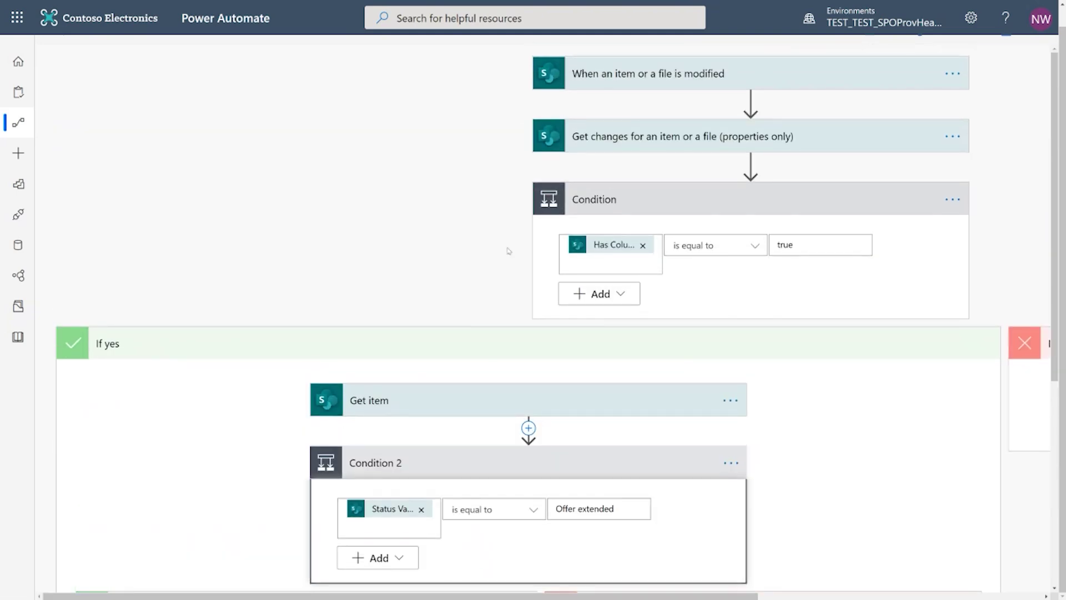